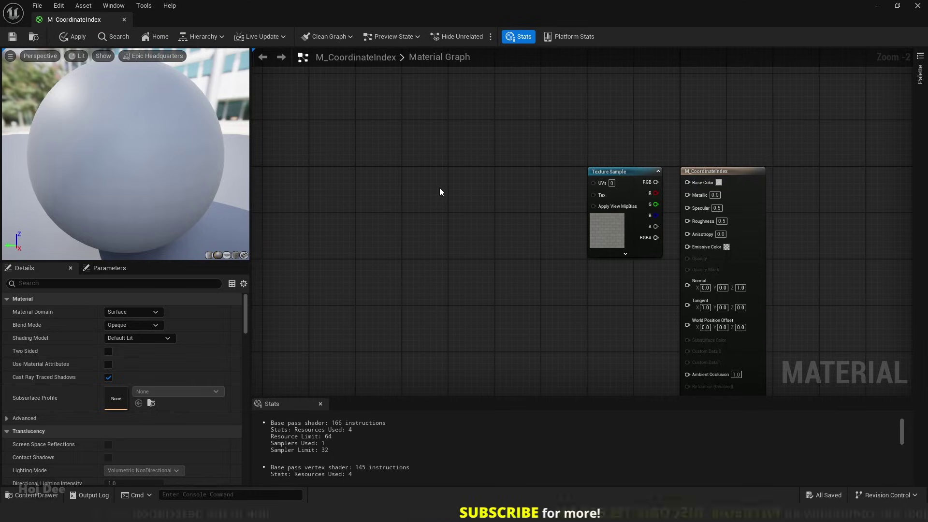
Step: Add a Texture Coordinate node and a Switch node, spaced out in a row ahead of the Texture Sample
{"action": "key", "text": "u"}
{"action": "left_click", "coordinate": [440, 188]}
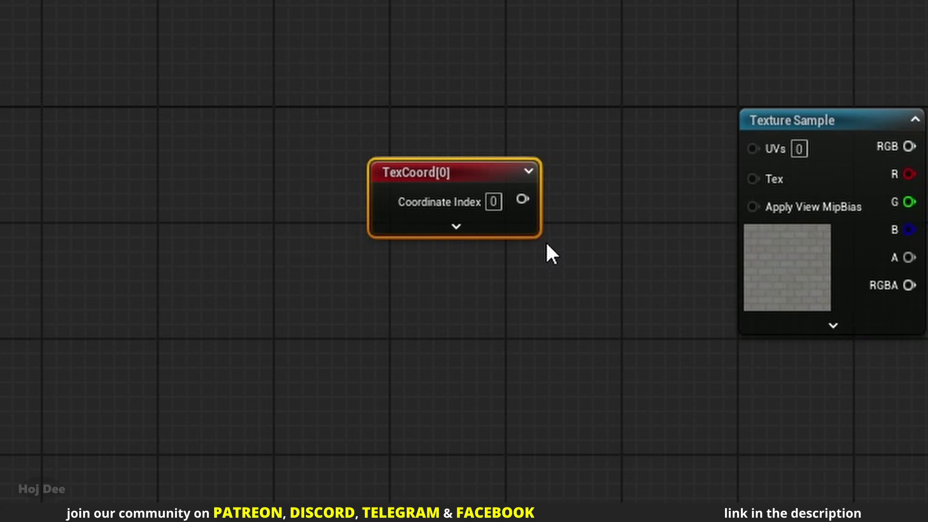
{"action": "right_click", "coordinate": [498, 276]}
{"action": "type", "text": "switch"}
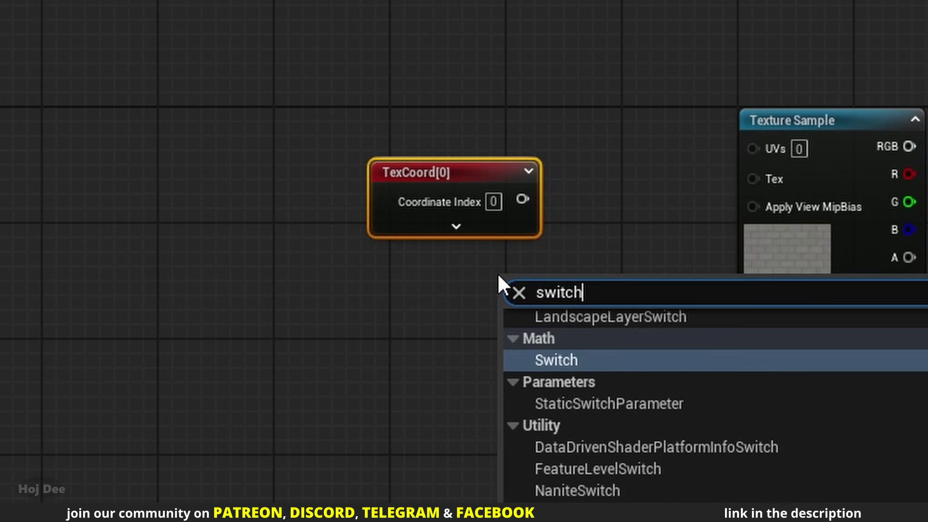
{"action": "left_click", "coordinate": [566, 359]}
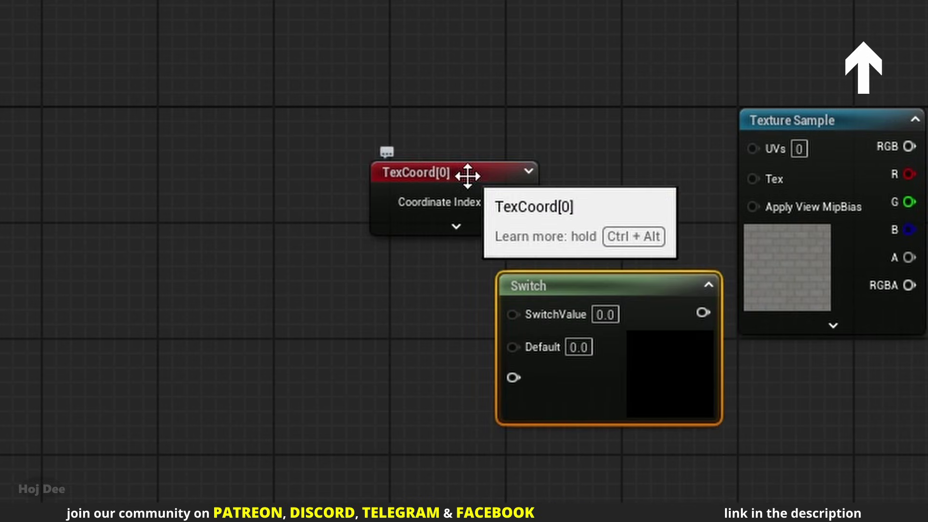
{"action": "left_click_drag", "start_coordinate": [469, 178], "coordinate": [114, 179]}
{"action": "left_click_drag", "start_coordinate": [643, 295], "coordinate": [489, 187]}
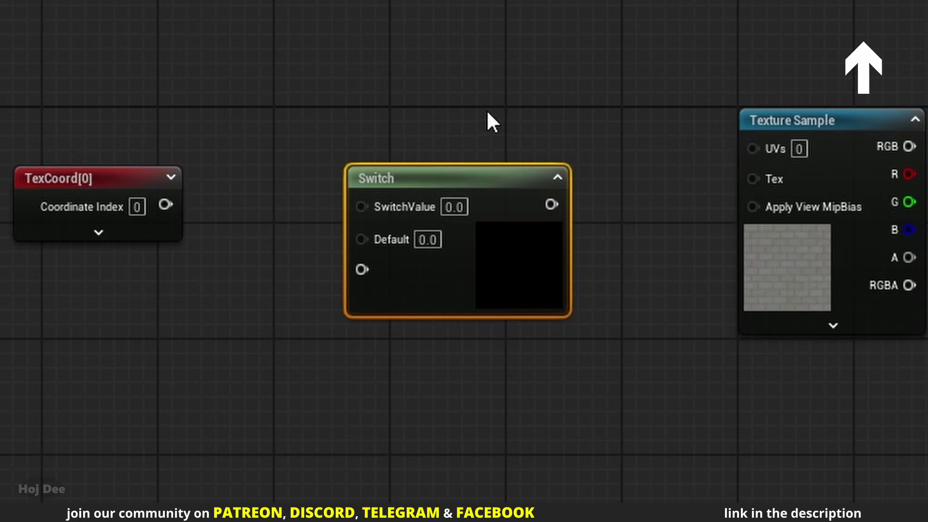
Step: Duplicate the TexCoord node three times and stack the copies in a column below the original
{"action": "left_click_drag", "start_coordinate": [150, 120], "coordinate": [90, 241]}
{"action": "right_click_drag", "start_coordinate": [84, 294], "coordinate": [184, 253]}
{"action": "scroll", "coordinate": [177, 262], "scroll_direction": "up", "scroll_amount": 2}
{"action": "key", "text": "ctrl+d"}
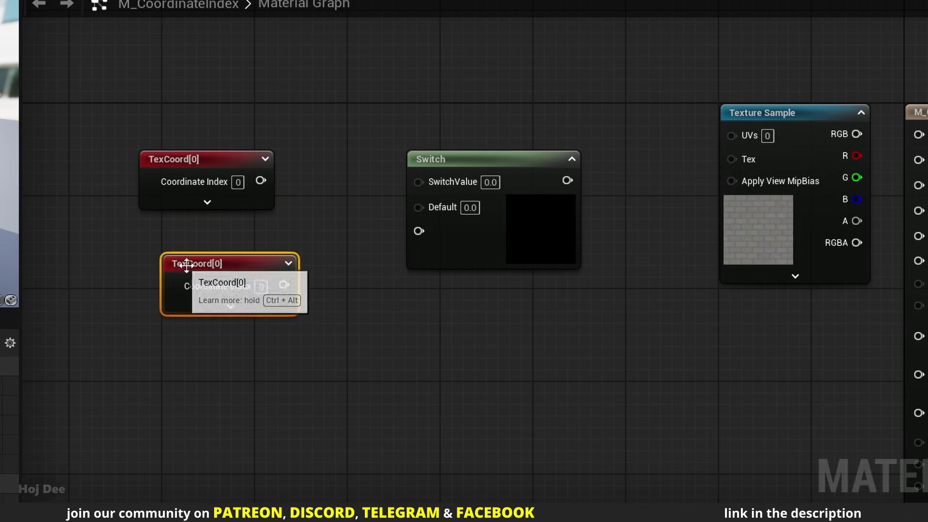
{"action": "left_click_drag", "start_coordinate": [194, 263], "coordinate": [171, 242]}
{"action": "key", "text": "ctrl+d"}
{"action": "left_click_drag", "start_coordinate": [156, 326], "coordinate": [167, 318]}
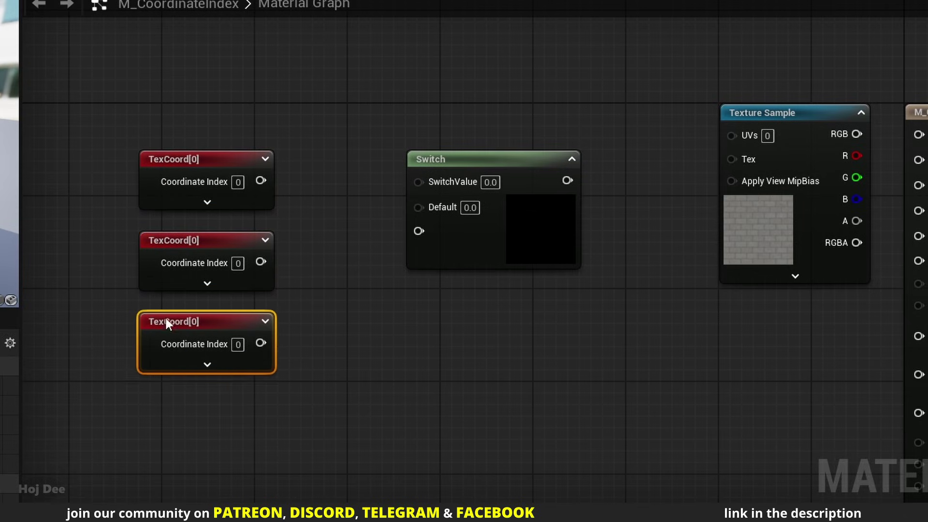
{"action": "key", "text": "ctrl+d"}
{"action": "left_click_drag", "start_coordinate": [227, 364], "coordinate": [207, 399]}
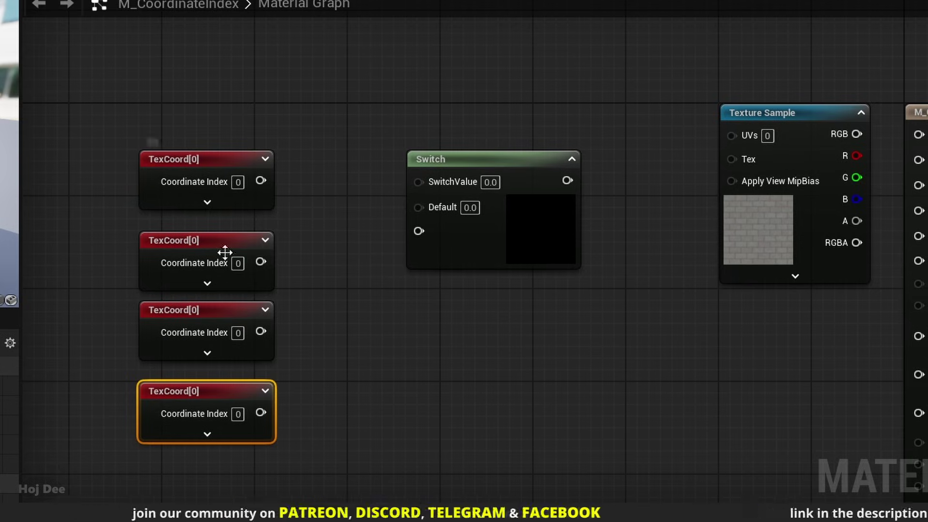
Step: Set the coordinate index of the three duplicated TexCoord nodes to 1, 2 and 3 from top to bottom
{"action": "left_click", "coordinate": [237, 264]}
{"action": "type", "text": "1"}
{"action": "key", "text": "Return"}
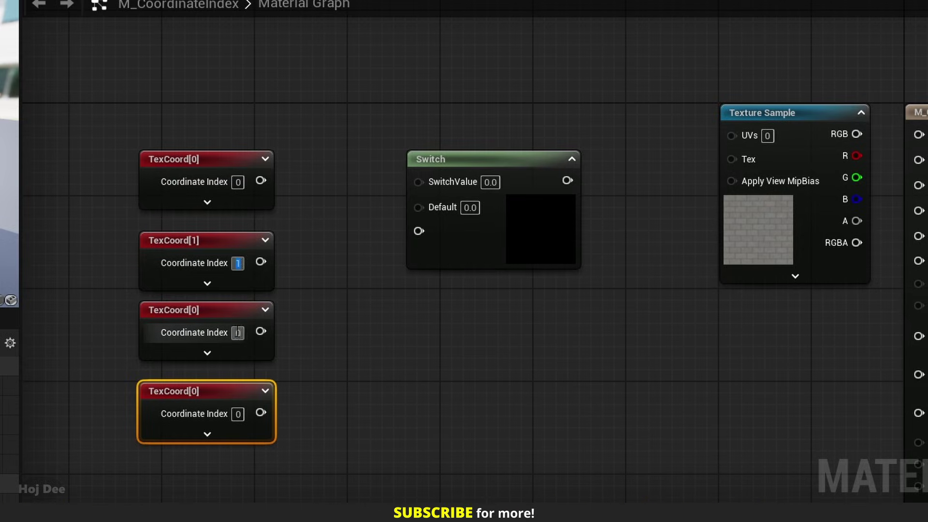
{"action": "left_click", "coordinate": [238, 333]}
{"action": "type", "text": "2"}
{"action": "key", "text": "Return"}
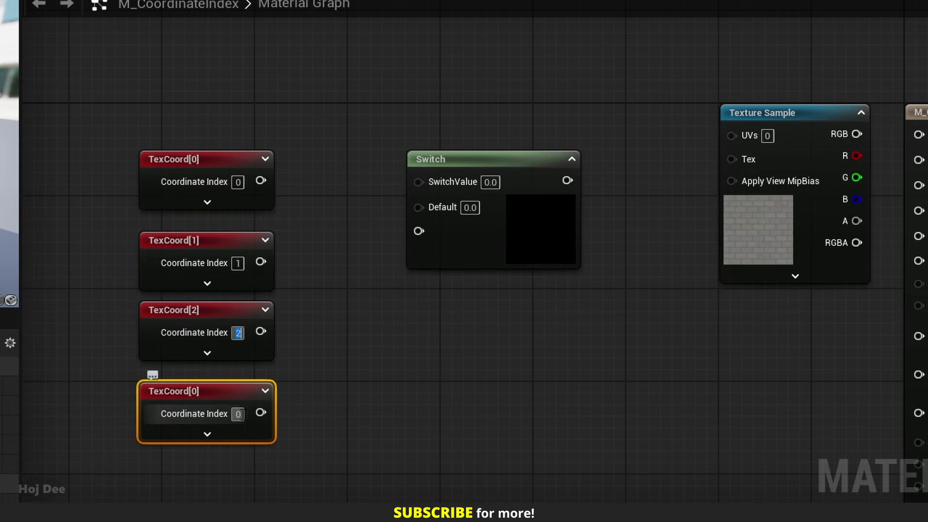
{"action": "left_click", "coordinate": [238, 414]}
{"action": "type", "text": "3"}
{"action": "key", "text": "Return"}
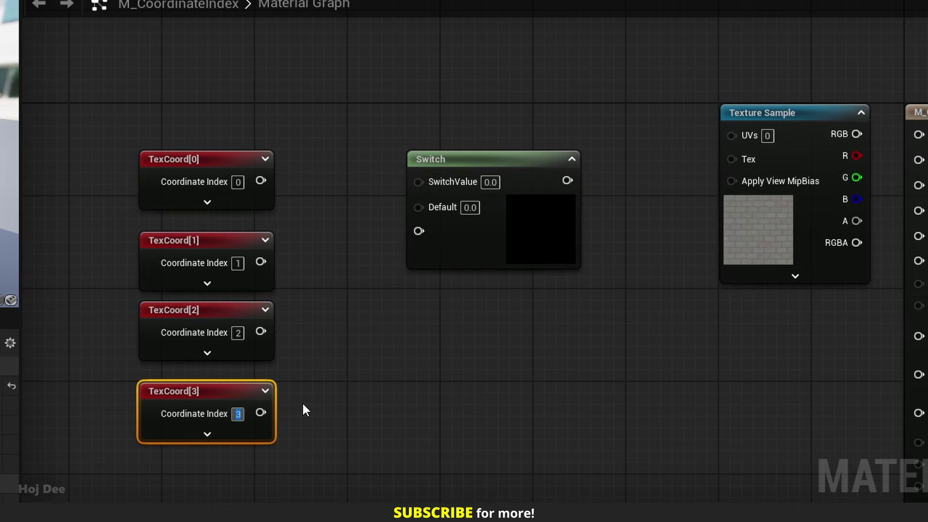
Step: Add three more elements to the Switch node's Inputs array, for four inputs in total
{"action": "left_click", "coordinate": [465, 244]}
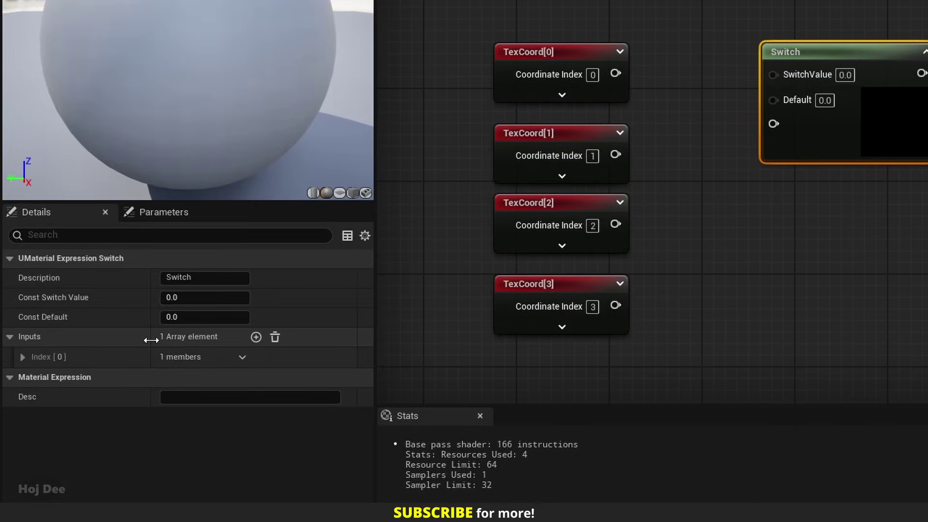
{"action": "left_click", "coordinate": [256, 338]}
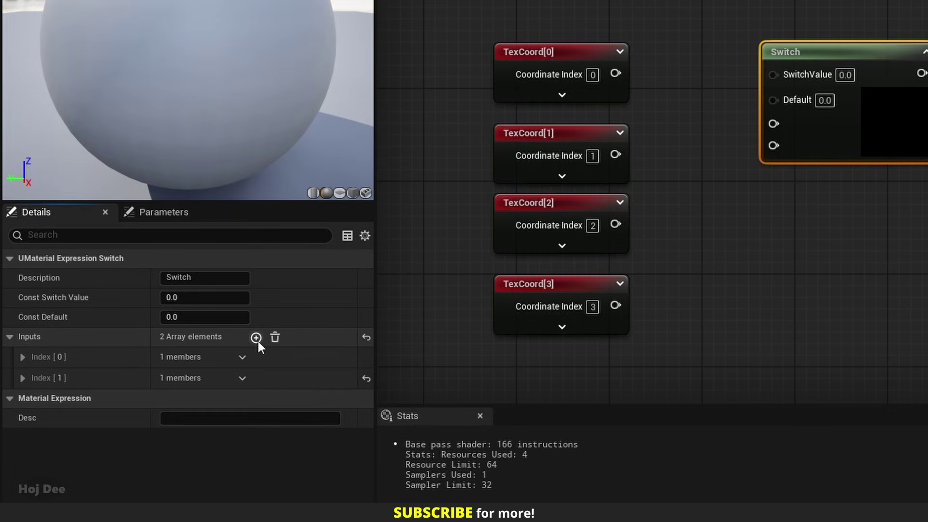
{"action": "left_click", "coordinate": [256, 338]}
{"action": "left_click", "coordinate": [256, 337]}
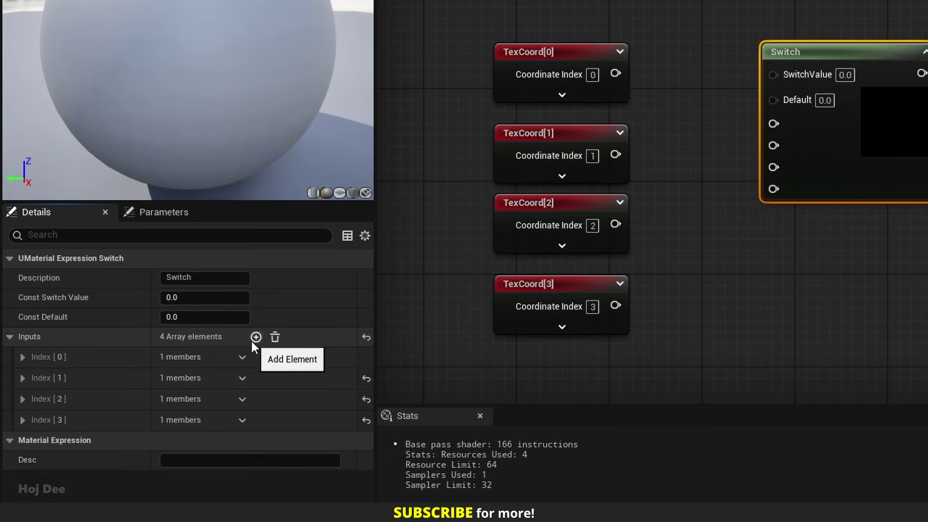
Step: Name the Switch node's four inputs 0, 1, 2 and 3, matching their array indices
{"action": "left_click", "coordinate": [23, 357]}
{"action": "left_click", "coordinate": [160, 376]}
{"action": "type", "text": "0"}
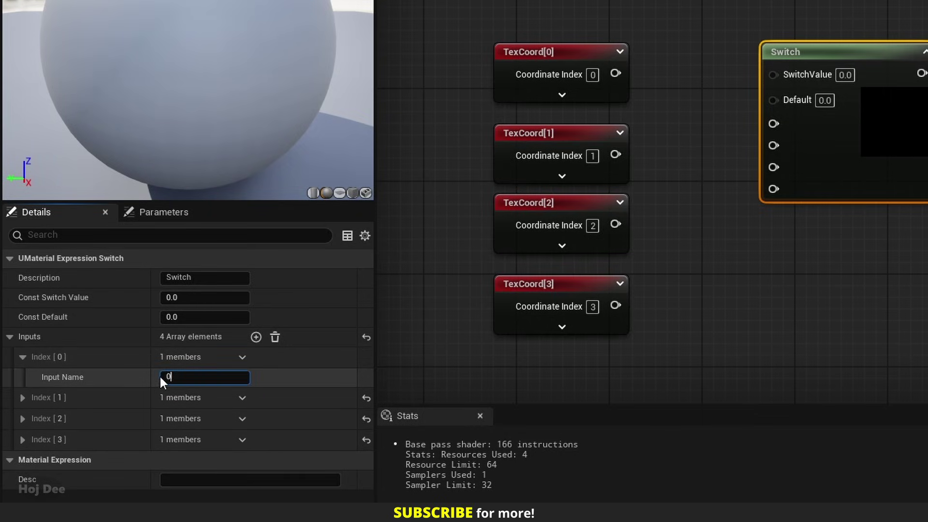
{"action": "key", "text": "Return"}
{"action": "left_click", "coordinate": [23, 398]}
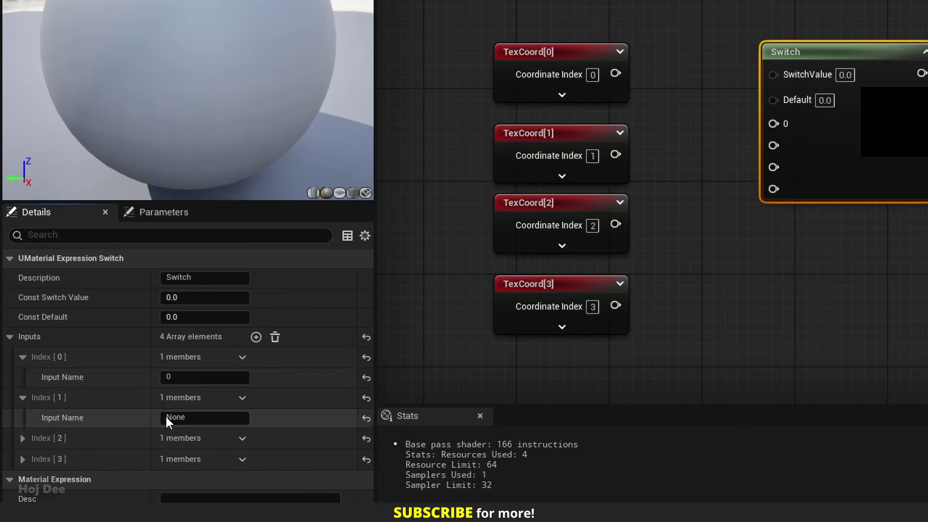
{"action": "type", "text": "1"}
{"action": "key", "text": "Return"}
{"action": "left_click", "coordinate": [23, 438]}
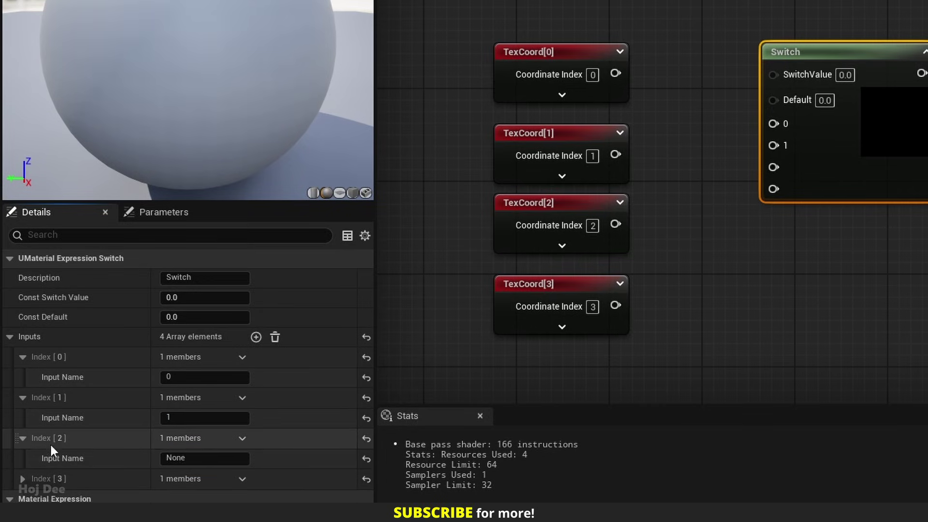
{"action": "type", "text": "2"}
{"action": "key", "text": "Return"}
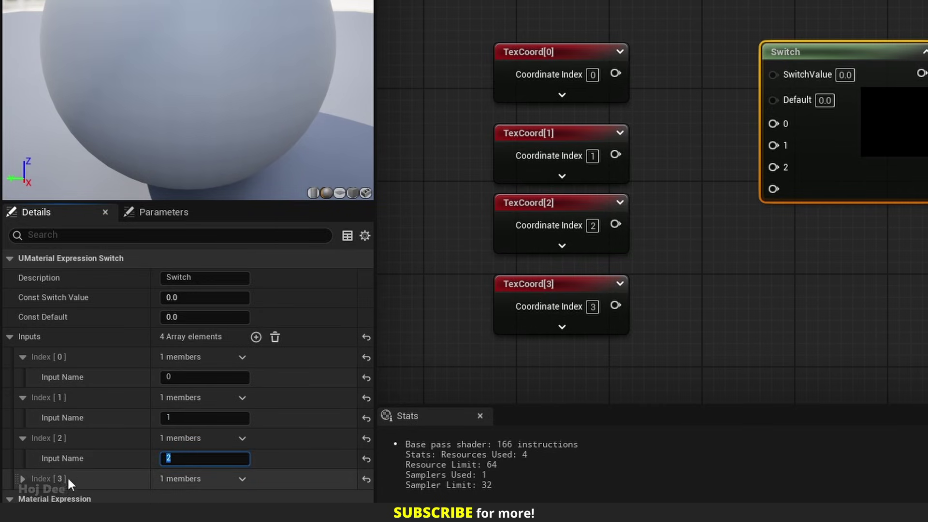
{"action": "left_click", "coordinate": [23, 479]}
{"action": "type", "text": "3"}
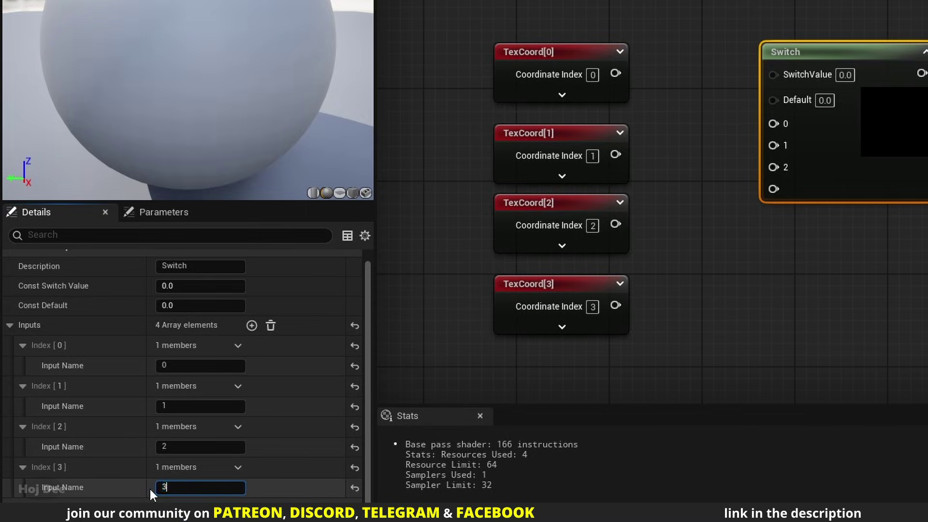
{"action": "key", "text": "Return"}
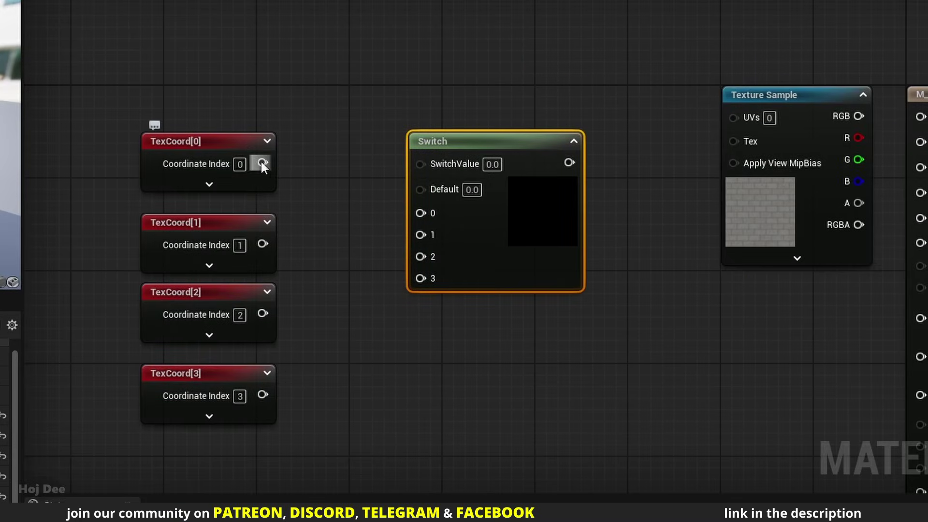
Step: Connect the four TexCoord nodes to the Switch inputs of the same number, and TexCoord[0] also to Default
{"action": "left_click_drag", "start_coordinate": [261, 161], "coordinate": [420, 213]}
{"action": "left_click_drag", "start_coordinate": [262, 243], "coordinate": [420, 235]}
{"action": "left_click_drag", "start_coordinate": [262, 313], "coordinate": [420, 256]}
{"action": "left_click_drag", "start_coordinate": [262, 394], "coordinate": [420, 279]}
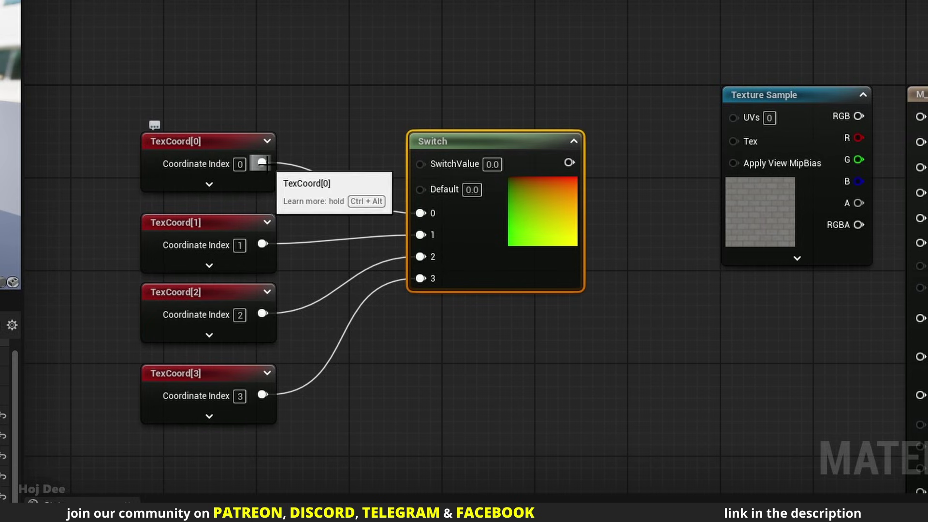
{"action": "left_click_drag", "start_coordinate": [262, 163], "coordinate": [420, 189]}
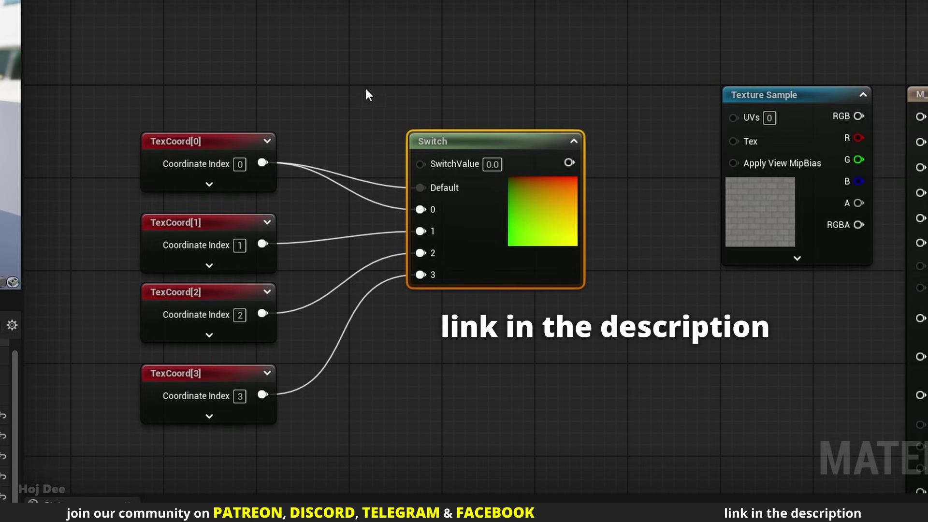
Step: Add a scalar parameter named "Texture Coordinate Index" above the Switch node and connect it to SwitchValue
{"action": "right_click_drag", "start_coordinate": [364, 86], "coordinate": [338, 157]}
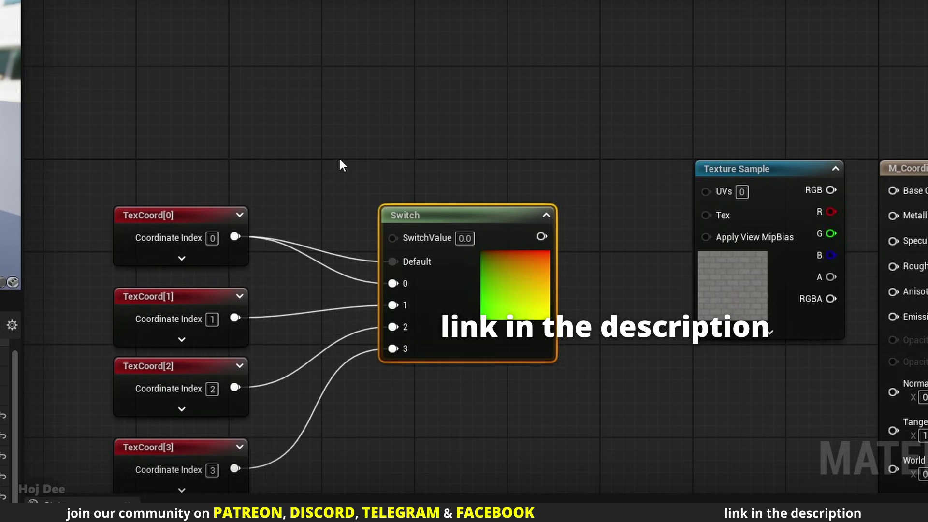
{"action": "left_click", "coordinate": [361, 119]}
{"action": "key", "text": "s"}
{"action": "left_click", "coordinate": [371, 126]}
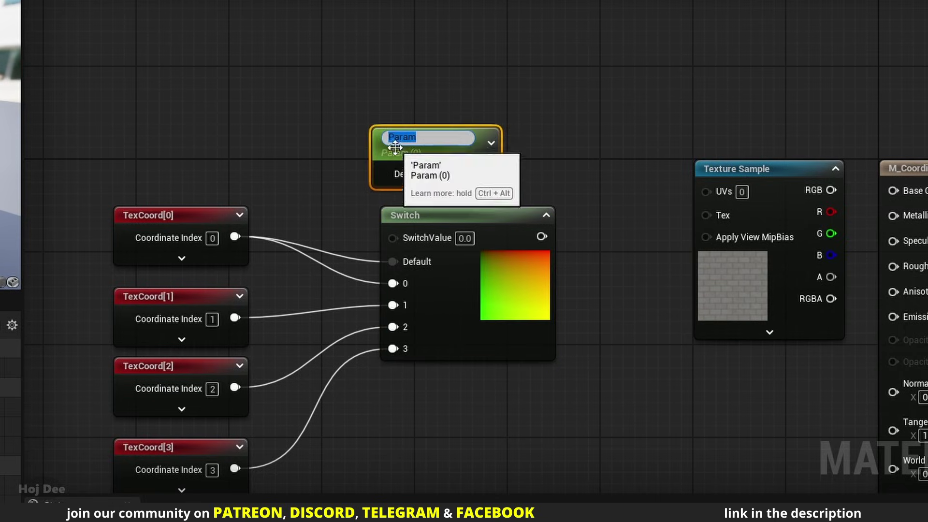
{"action": "left_click_drag", "start_coordinate": [395, 152], "coordinate": [358, 149]}
{"action": "double_click", "coordinate": [364, 135]}
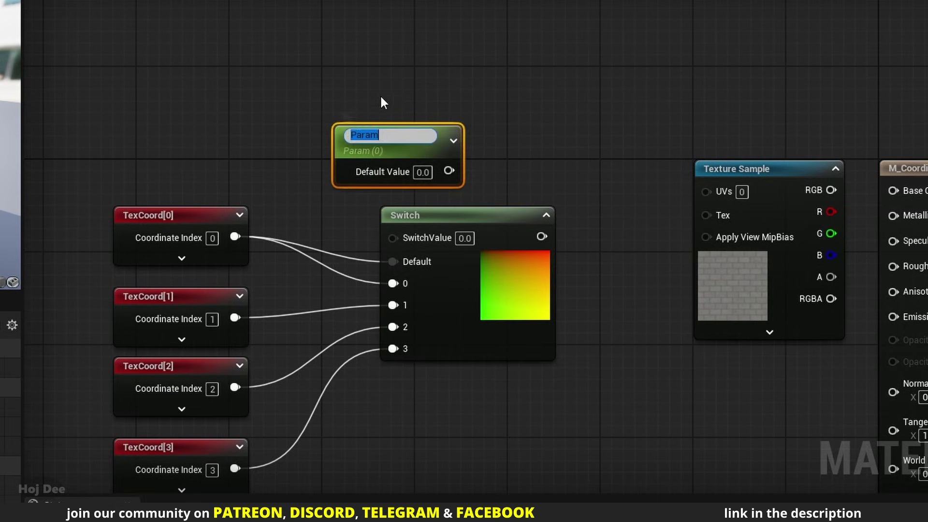
{"action": "type", "text": "Texture Coordinate Index"}
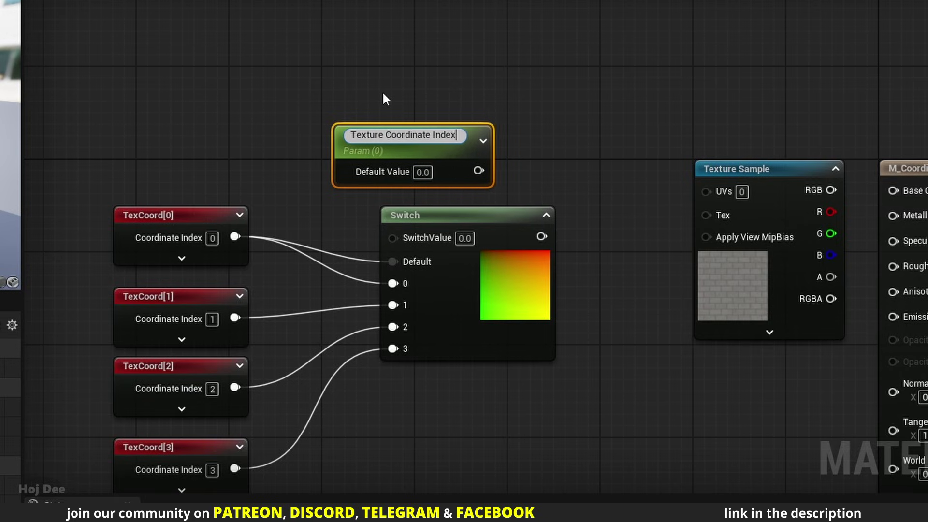
{"action": "key", "text": "Return"}
{"action": "left_click_drag", "start_coordinate": [461, 166], "coordinate": [392, 237]}
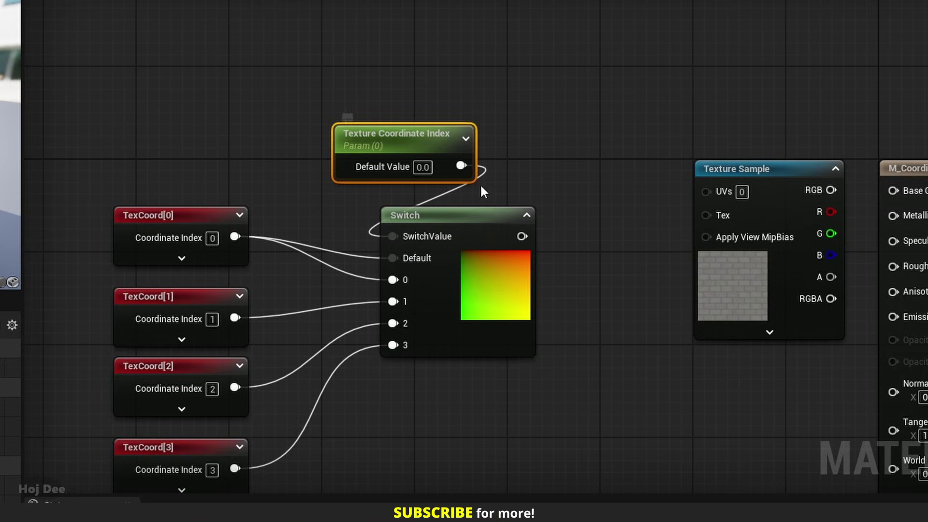
Step: Connect the Switch output to the Texture Sample's UVs and its RGB output to Base Color, saving the material
{"action": "right_click_drag", "start_coordinate": [559, 178], "coordinate": [332, 233]}
{"action": "left_click_drag", "start_coordinate": [353, 256], "coordinate": [537, 211]}
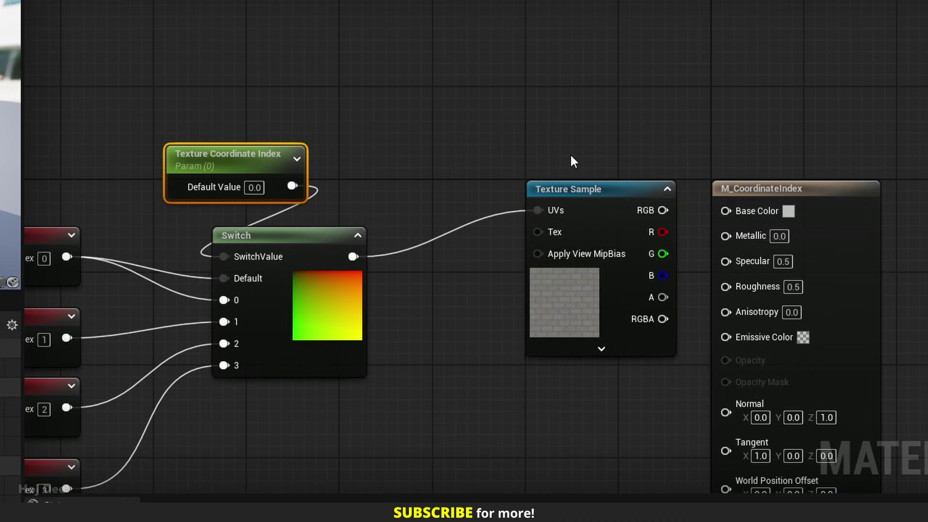
{"action": "left_click_drag", "start_coordinate": [661, 211], "coordinate": [725, 211]}
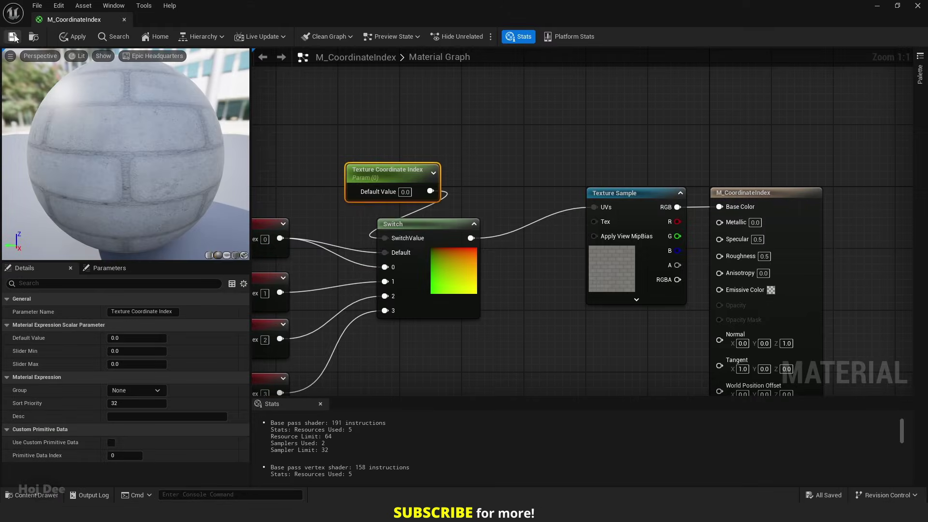
{"action": "left_click", "coordinate": [13, 37]}
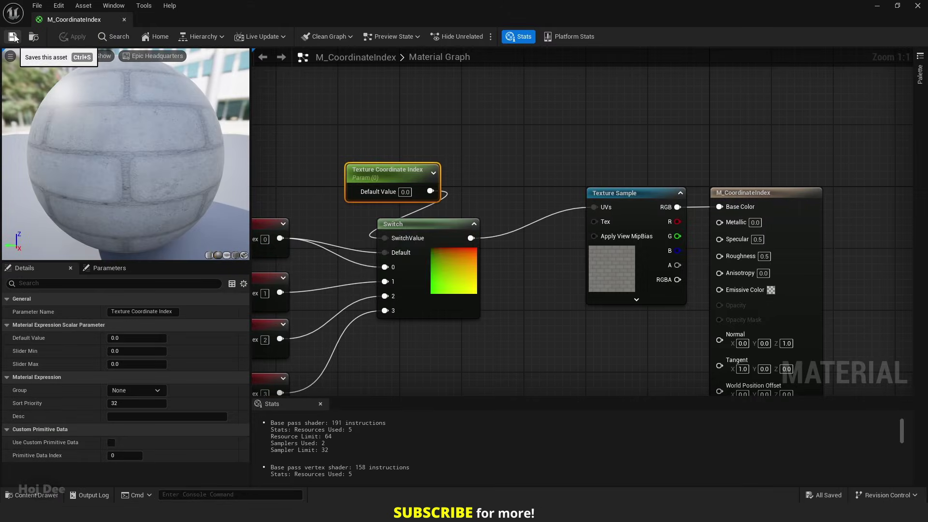
Step: In the LVL_CoordinateIndex level, create a material instance of M_CoordinateIndex and apply it to the cube
{"action": "left_click_drag", "start_coordinate": [65, 22], "coordinate": [172, 19]}
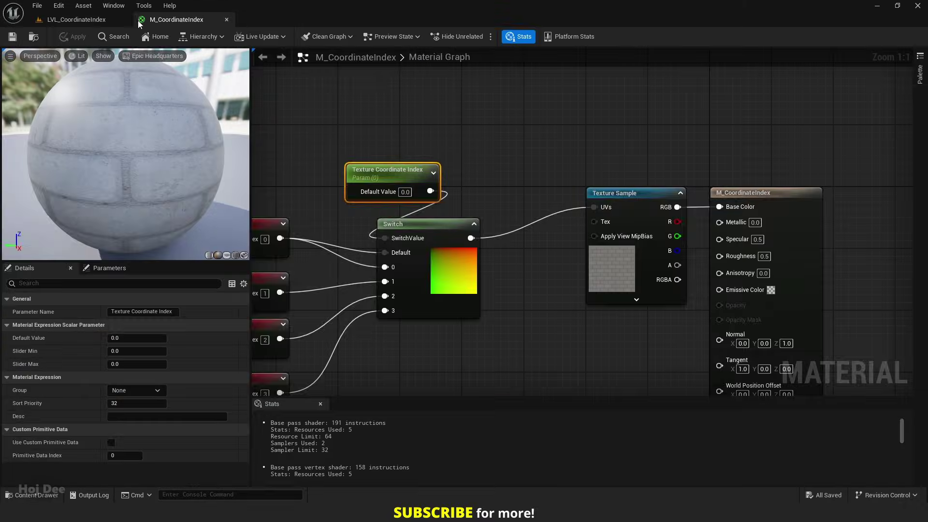
{"action": "left_click", "coordinate": [76, 20]}
{"action": "right_click", "coordinate": [160, 396]}
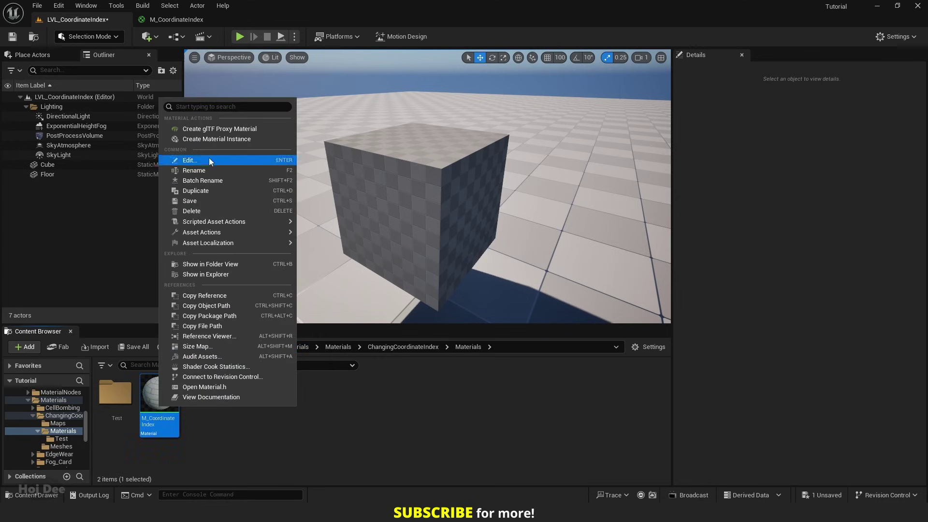
{"action": "left_click", "coordinate": [202, 139]}
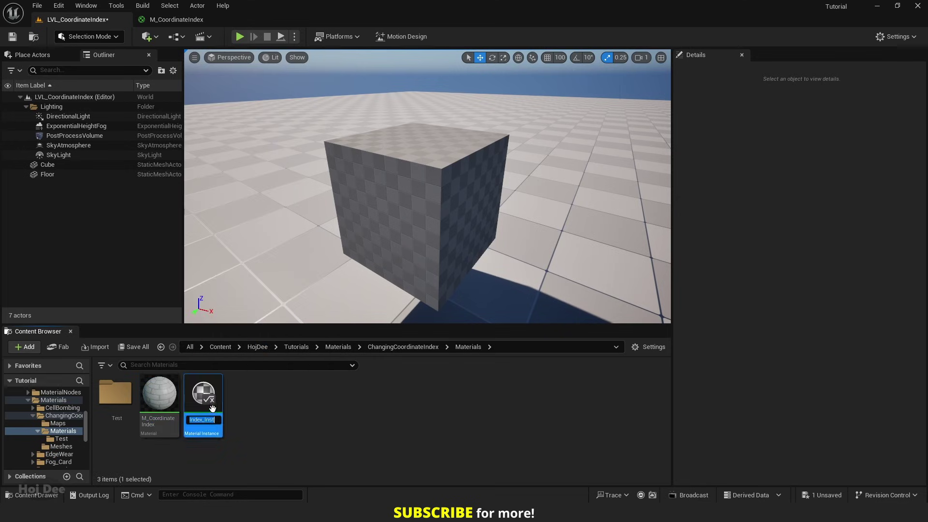
{"action": "left_click_drag", "start_coordinate": [196, 397], "coordinate": [381, 215]}
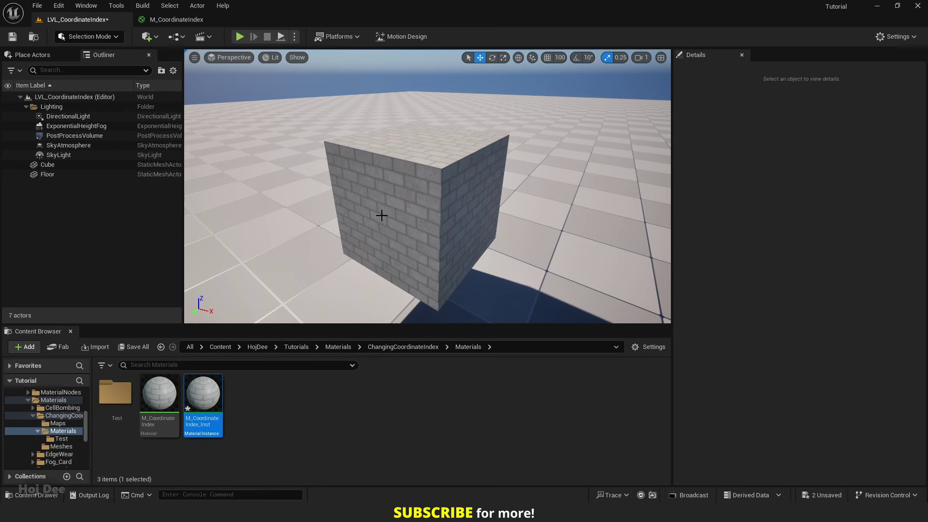
Step: Open the cube's static mesh and examine the UV layouts of UV Channel 0, 1, 2 and 3 in turn
{"action": "left_click", "coordinate": [400, 207]}
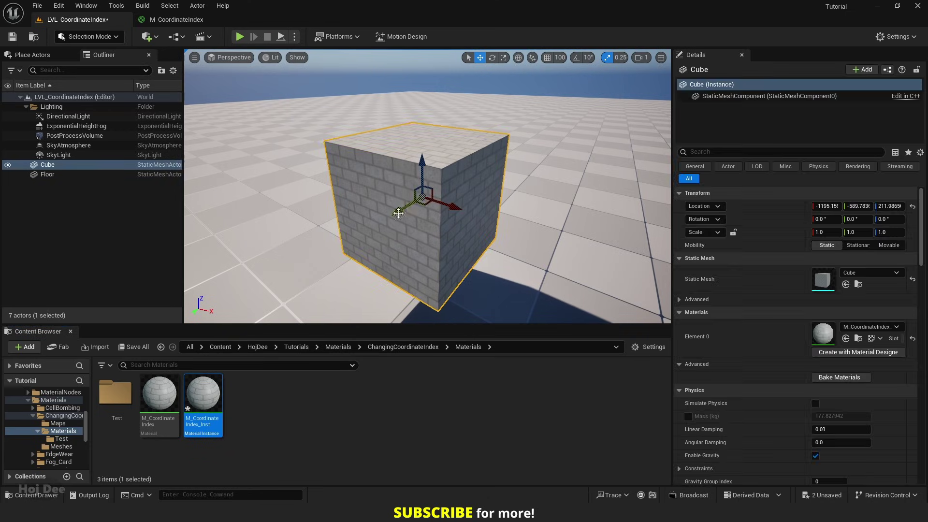
{"action": "double_click", "coordinate": [821, 279]}
{"action": "left_click", "coordinate": [305, 37]}
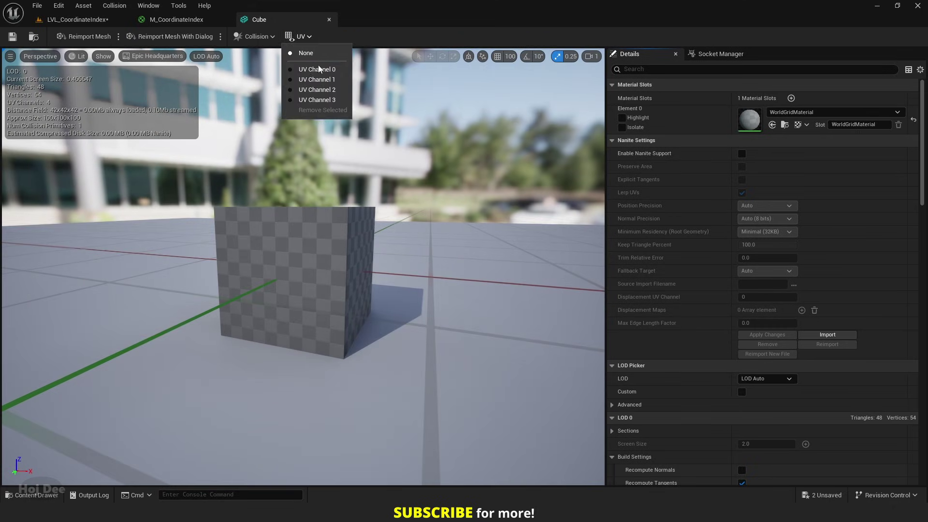
{"action": "left_click", "coordinate": [317, 72]}
{"action": "left_click", "coordinate": [300, 37]}
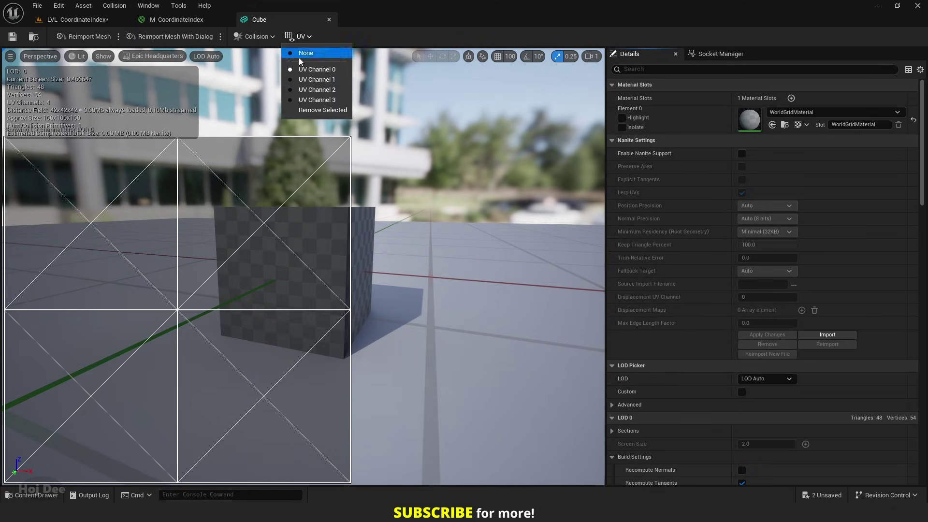
{"action": "left_click", "coordinate": [311, 83]}
{"action": "left_click", "coordinate": [300, 37]}
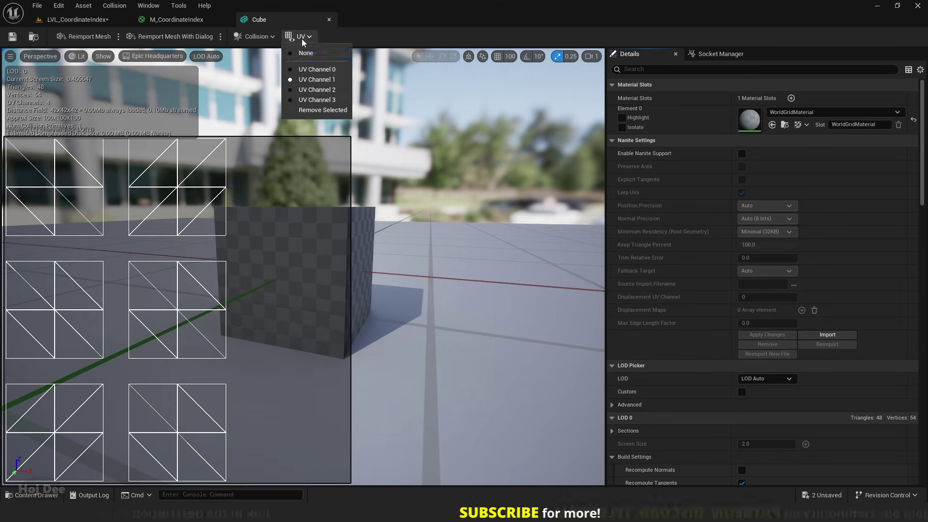
{"action": "left_click", "coordinate": [312, 94]}
{"action": "left_click", "coordinate": [300, 36]}
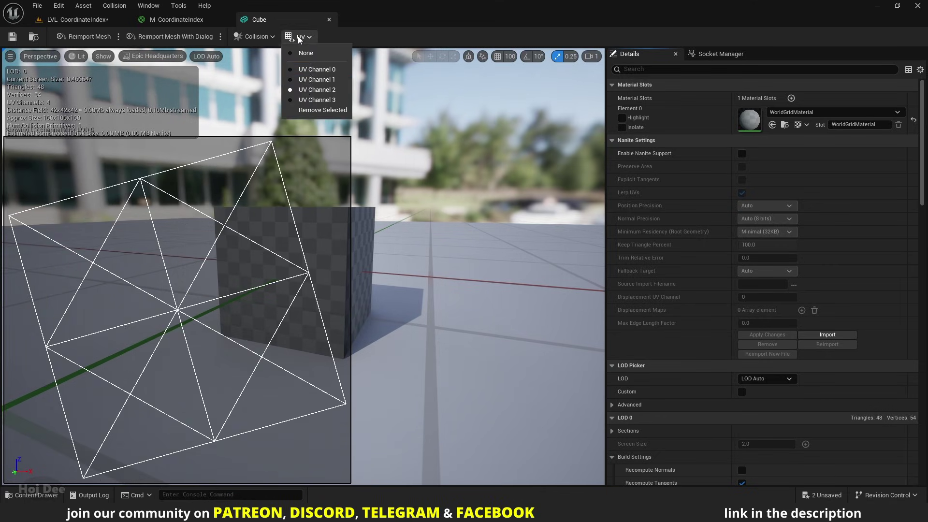
{"action": "left_click", "coordinate": [311, 100]}
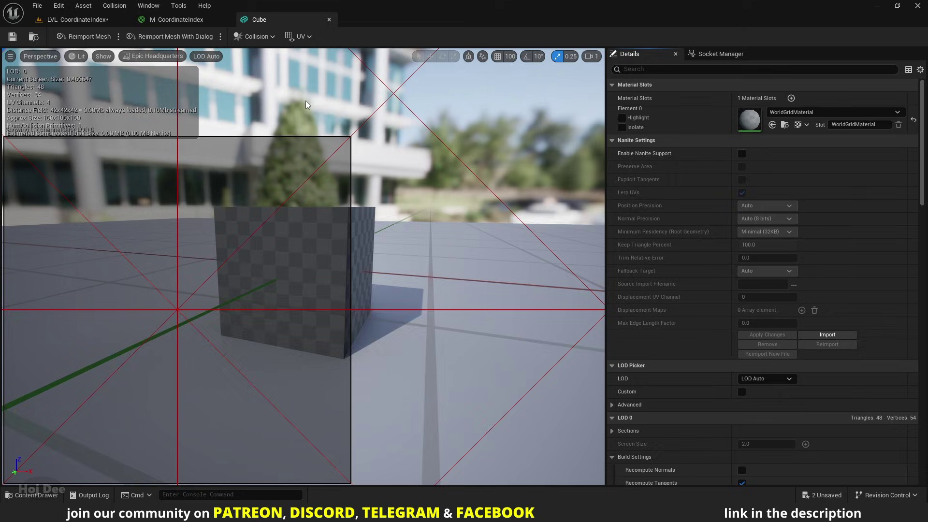
{"action": "scroll", "coordinate": [305, 103], "scroll_direction": "down", "scroll_amount": 5}
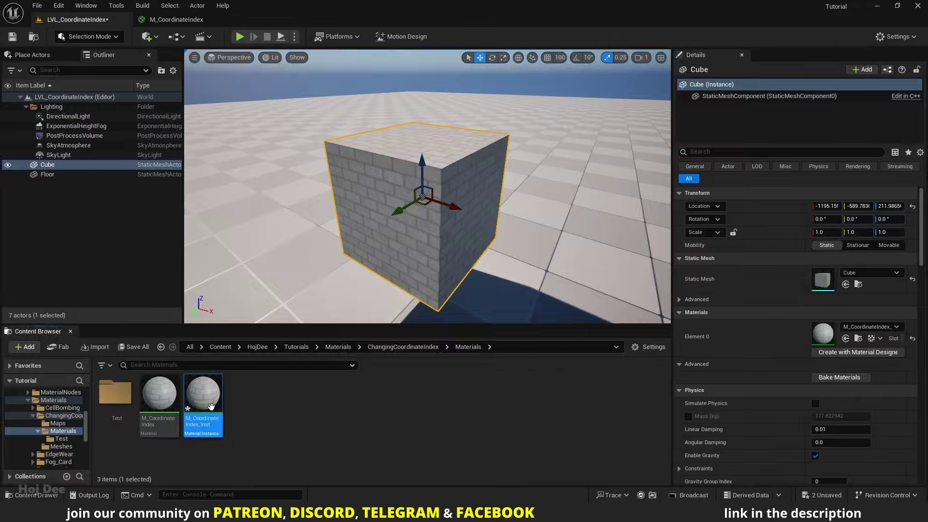
Step: Open M_CoordinateIndex_Inst in a floating window beside the cube in the level, resized so its parameters are readable
{"action": "double_click", "coordinate": [203, 401]}
{"action": "left_click_drag", "start_coordinate": [291, 24], "coordinate": [531, 78]}
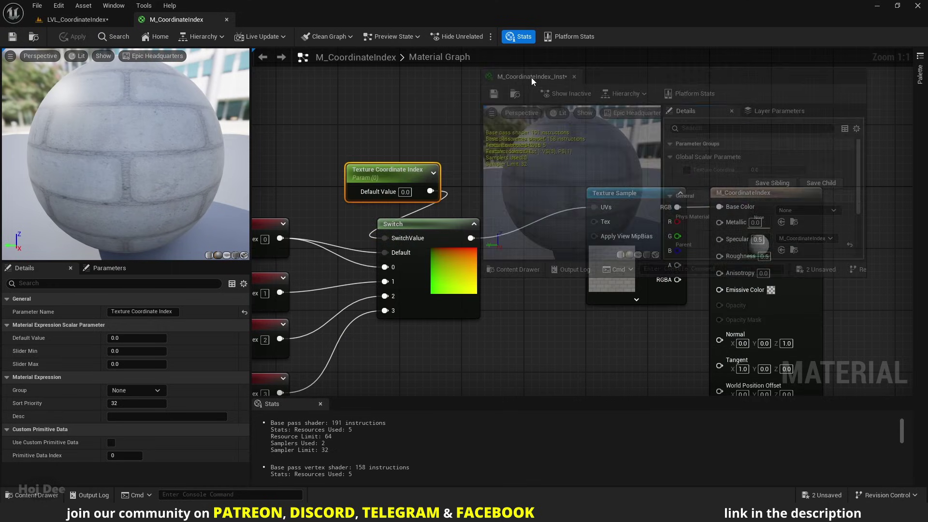
{"action": "left_click", "coordinate": [126, 22]}
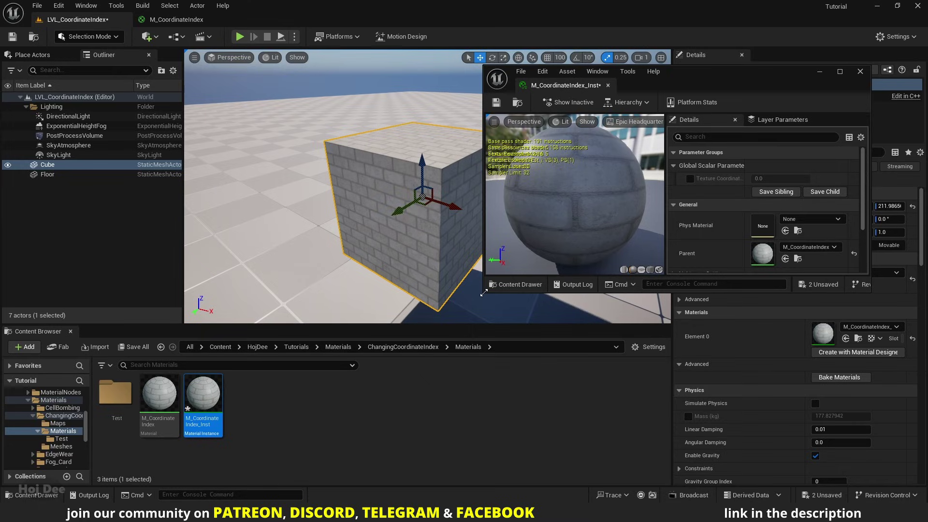
{"action": "left_click_drag", "start_coordinate": [484, 293], "coordinate": [587, 434]}
{"action": "left_click_drag", "start_coordinate": [720, 283], "coordinate": [588, 253]}
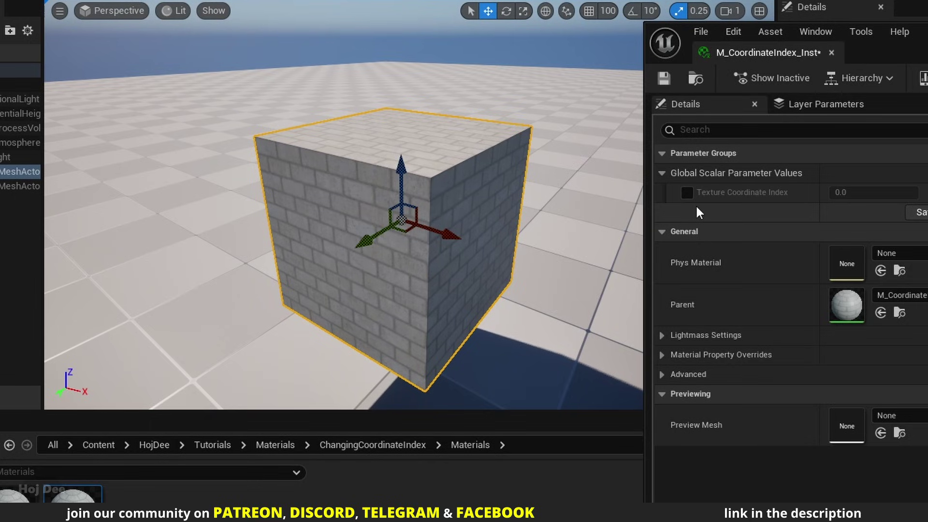
Step: Enable the instance's Texture Coordinate Index override and try the values 1, 2 and 3 on the cube
{"action": "left_click", "coordinate": [688, 193]}
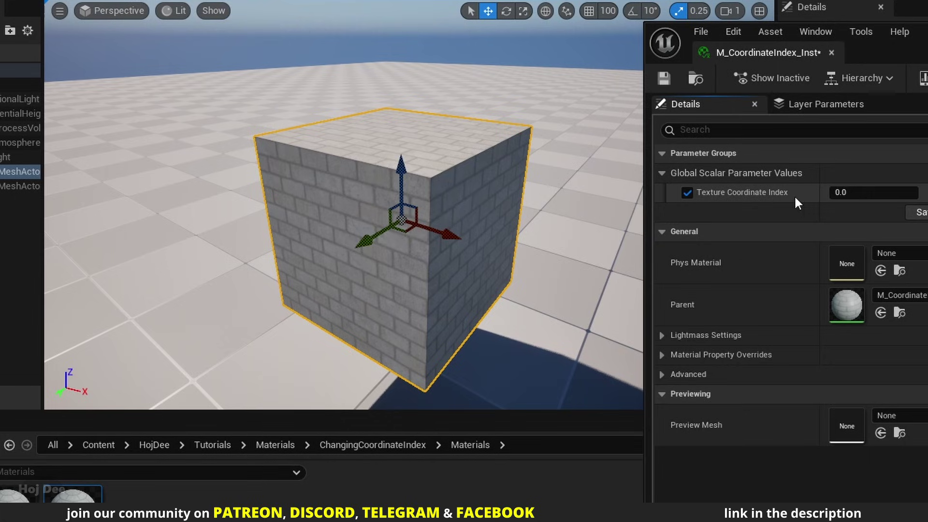
{"action": "left_click", "coordinate": [837, 192]}
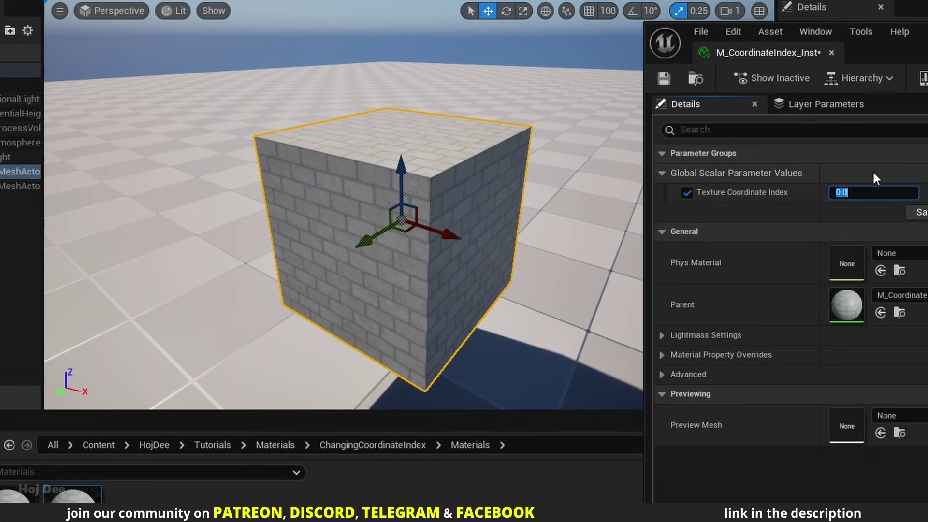
{"action": "type", "text": "1"}
{"action": "key", "text": "Return"}
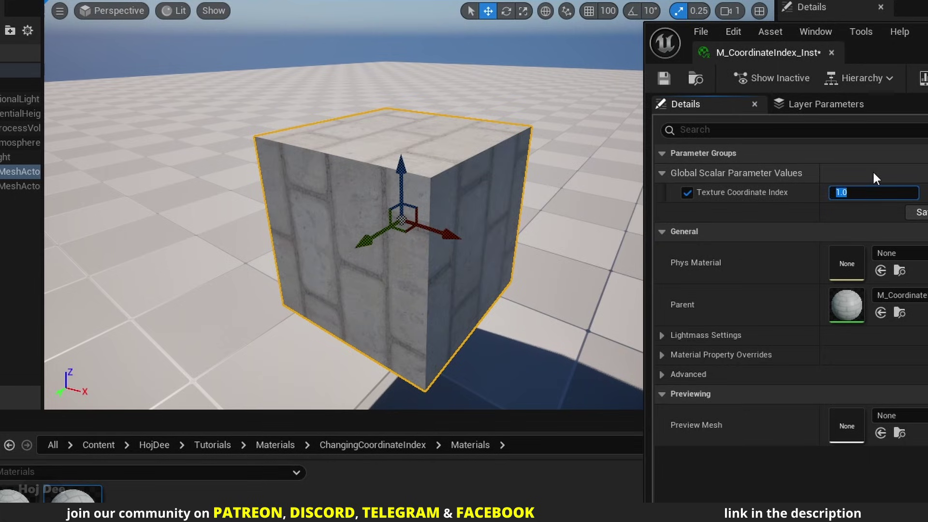
{"action": "type", "text": "2"}
{"action": "key", "text": "Return"}
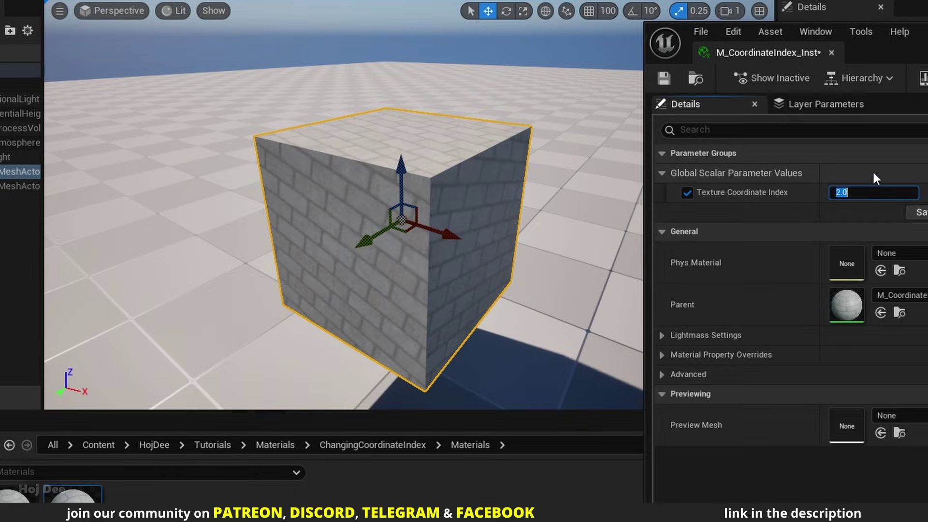
{"action": "type", "text": "3"}
{"action": "key", "text": "Return"}
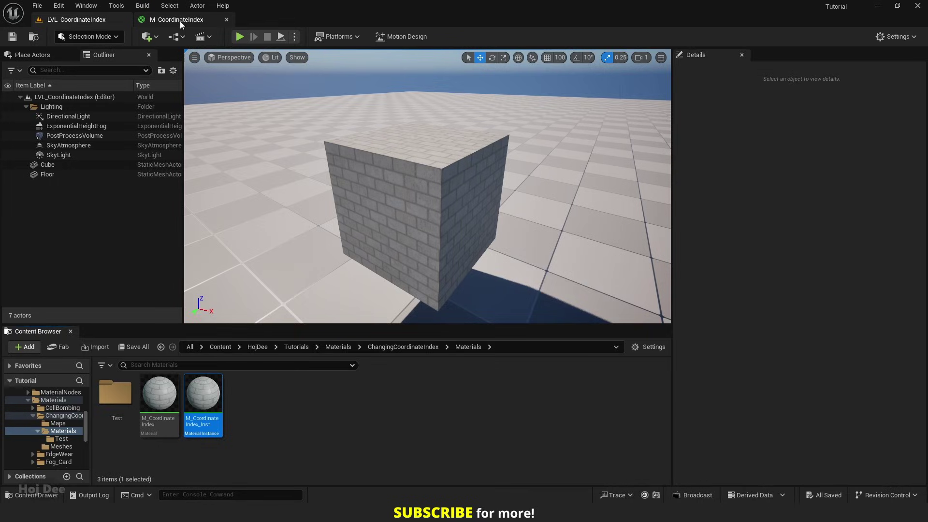
Step: In M_CoordinateIndex, move the TexCoord, Switch and Texture Coordinate Index nodes together away from the Texture Sample to make room
{"action": "left_click", "coordinate": [180, 22]}
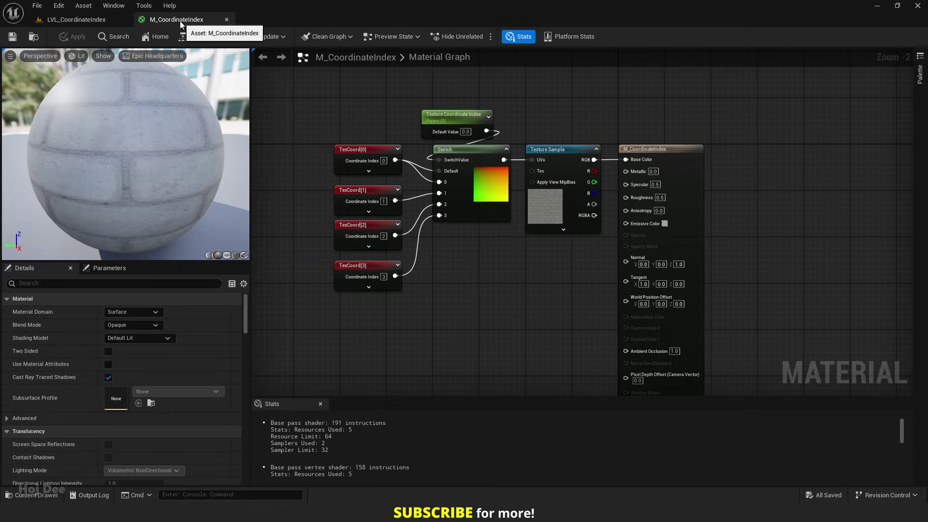
{"action": "right_click_drag", "start_coordinate": [480, 177], "coordinate": [553, 203]}
{"action": "left_click_drag", "start_coordinate": [559, 118], "coordinate": [379, 320]}
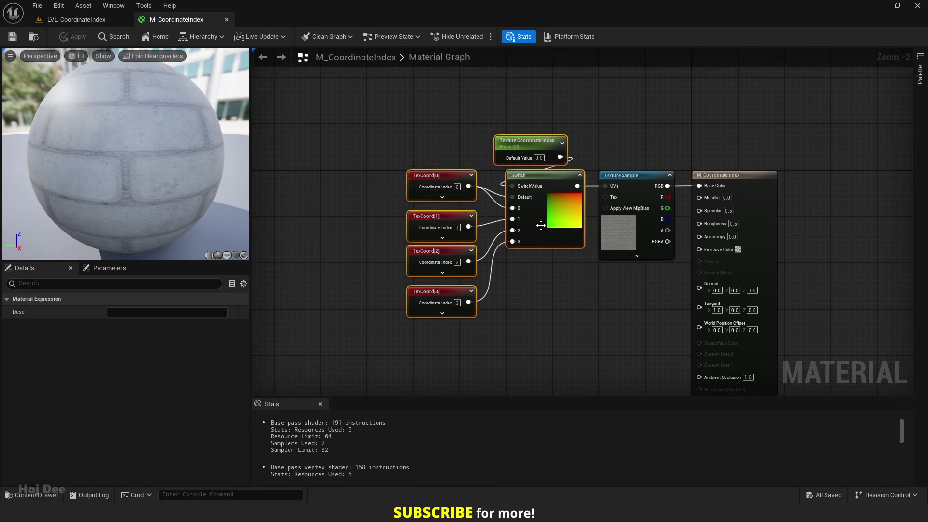
{"action": "left_click_drag", "start_coordinate": [553, 227], "coordinate": [402, 226]}
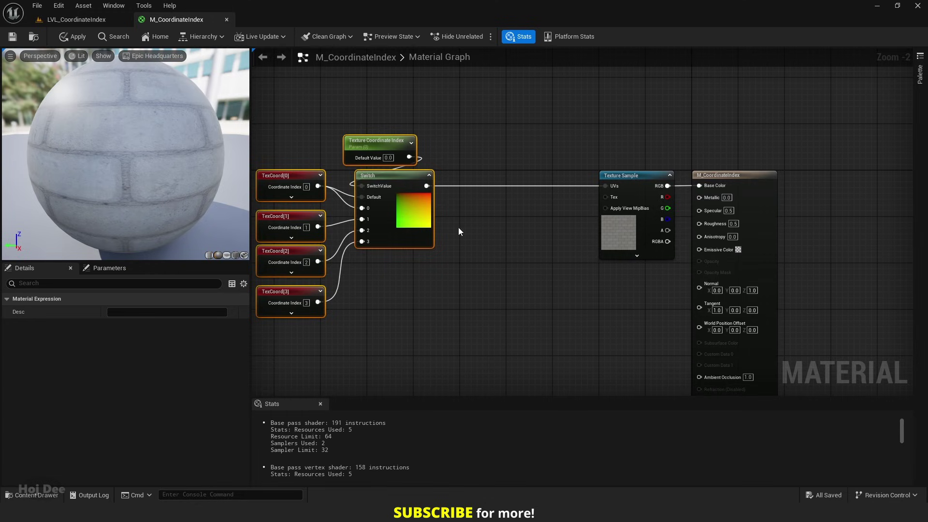
Step: Add a StaticSwitchParameter node named "Use Other UV Channels" between the Switch and the Texture Sample
{"action": "right_click", "coordinate": [492, 210]}
{"action": "type", "text": "sta"}
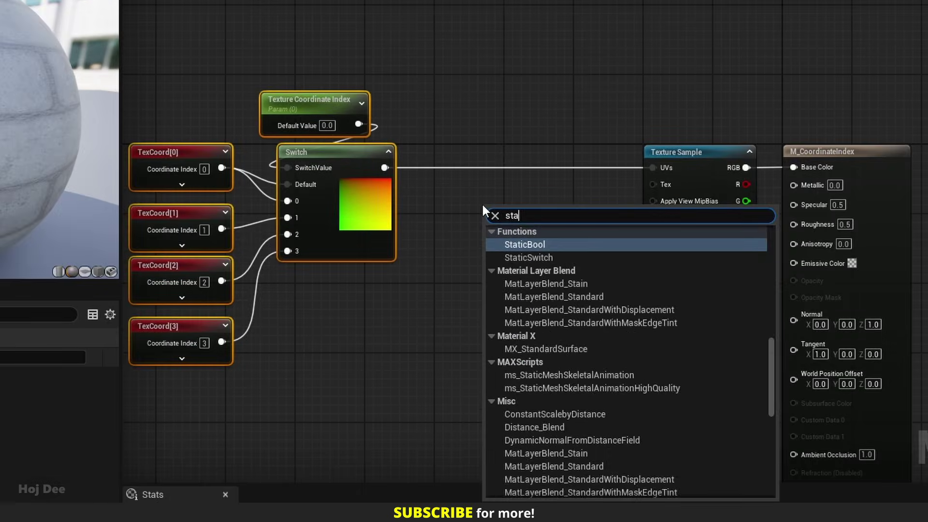
{"action": "type", "text": "tic switch "}
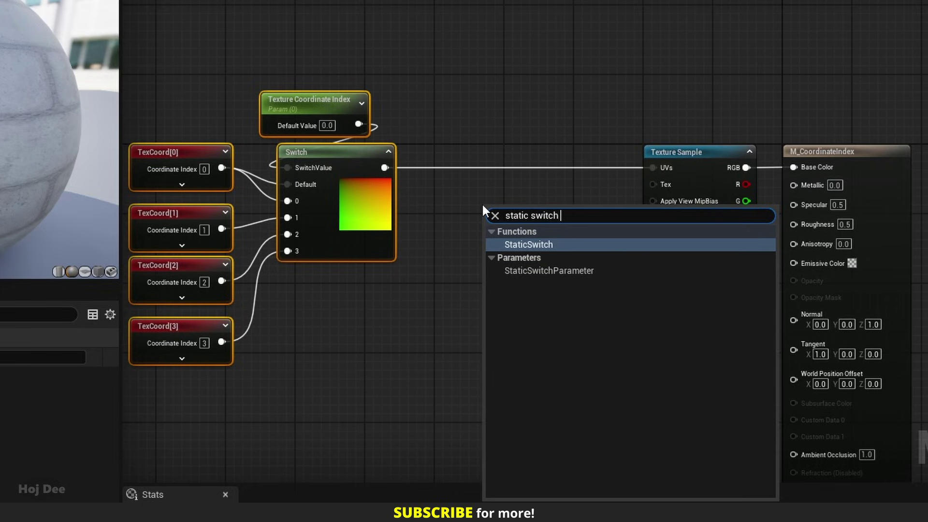
{"action": "type", "text": "para"}
{"action": "left_click", "coordinate": [515, 244]}
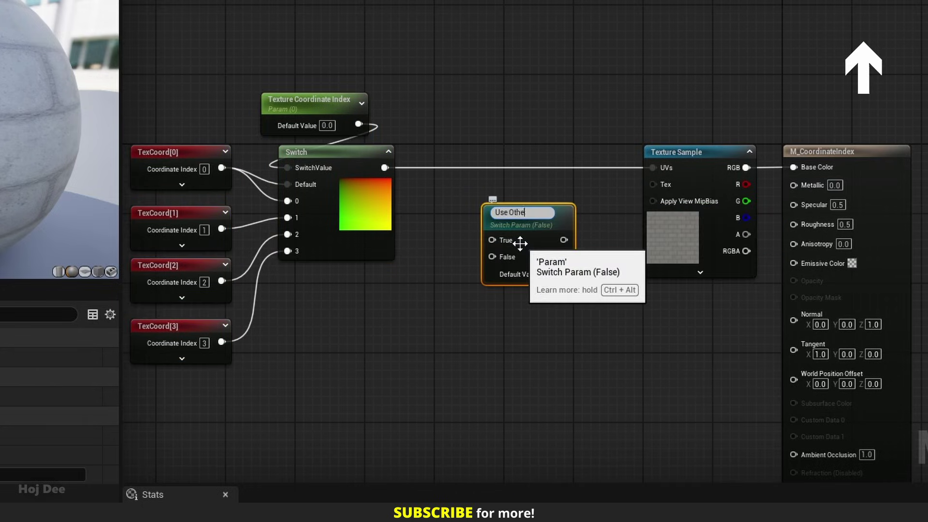
{"action": "type", "text": "Use Other UV Channels"}
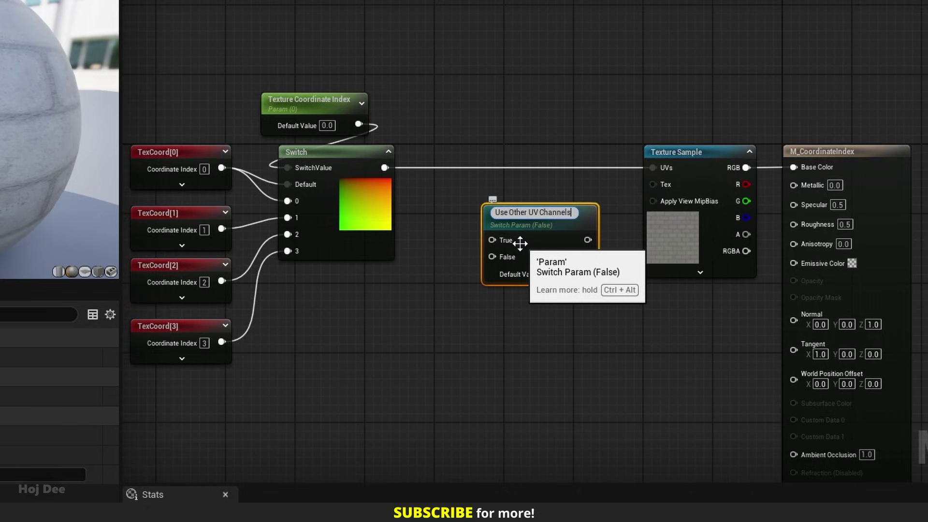
{"action": "key", "text": "Return"}
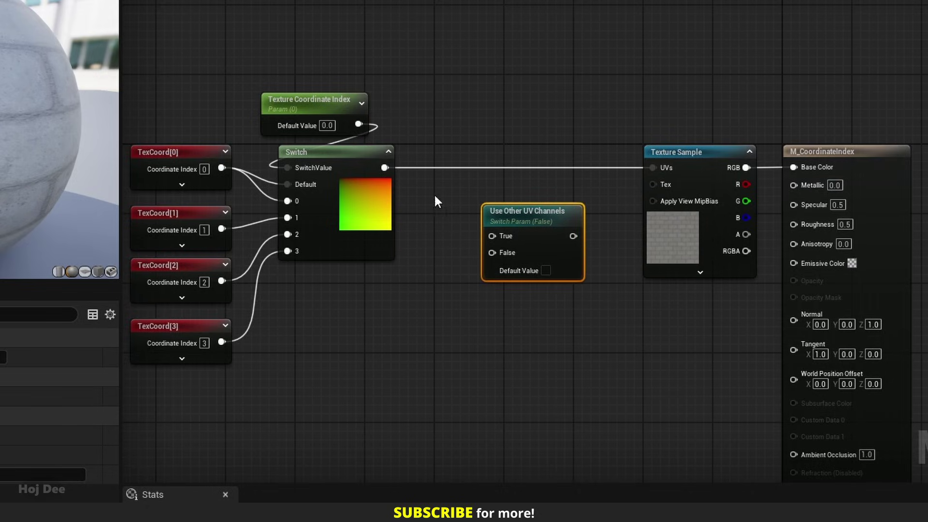
Step: Wire Switch to True and TexCoord[0] to False on Use Other UV Channels, its output to UVs, and align it with the Texture Sample
{"action": "left_click_drag", "start_coordinate": [384, 168], "coordinate": [492, 236]}
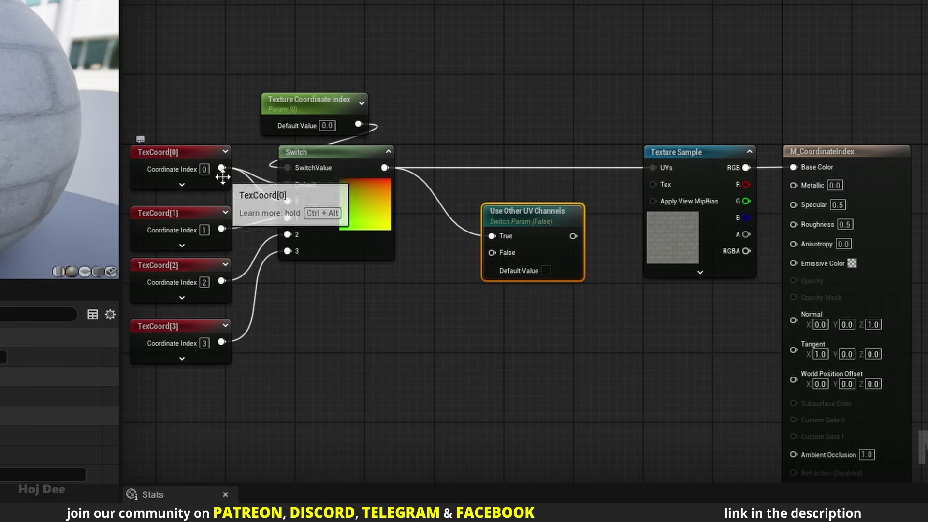
{"action": "left_click_drag", "start_coordinate": [221, 168], "coordinate": [488, 251]}
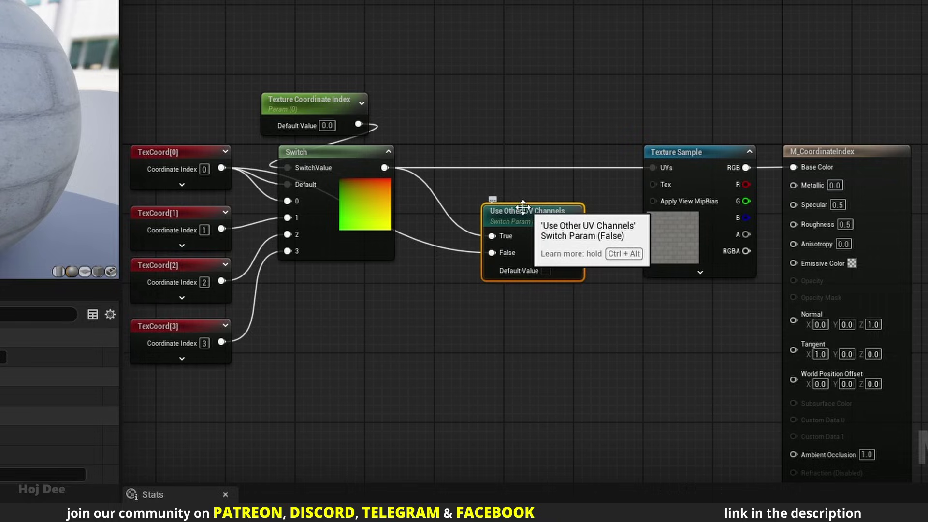
{"action": "left_click_drag", "start_coordinate": [572, 236], "coordinate": [653, 167]}
{"action": "left_click_drag", "start_coordinate": [540, 215], "coordinate": [578, 148]}
Step: Move the TexCoord, Switch and Texture Coordinate Index nodes together close to the Use Other UV Channels node
{"action": "right_click_drag", "start_coordinate": [483, 219], "coordinate": [623, 225]}
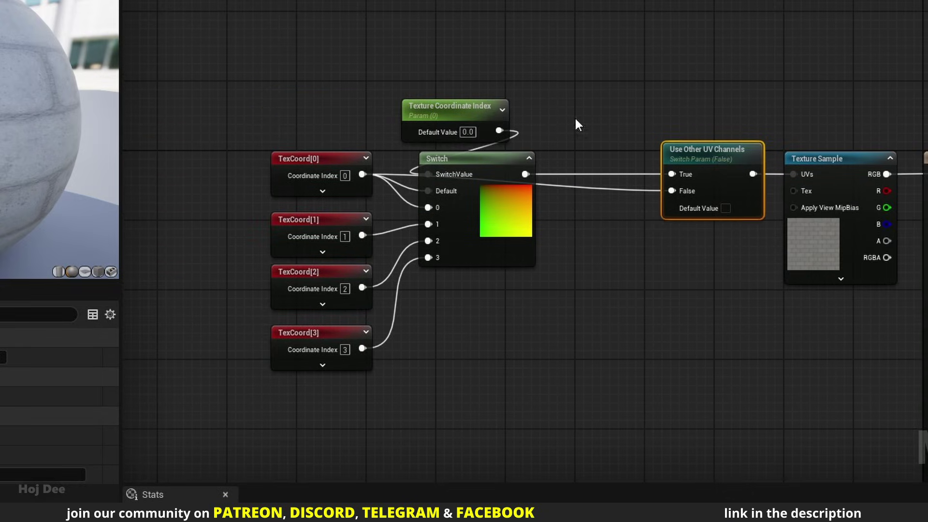
{"action": "left_click_drag", "start_coordinate": [570, 63], "coordinate": [321, 372]}
{"action": "left_click_drag", "start_coordinate": [466, 242], "coordinate": [568, 244]}
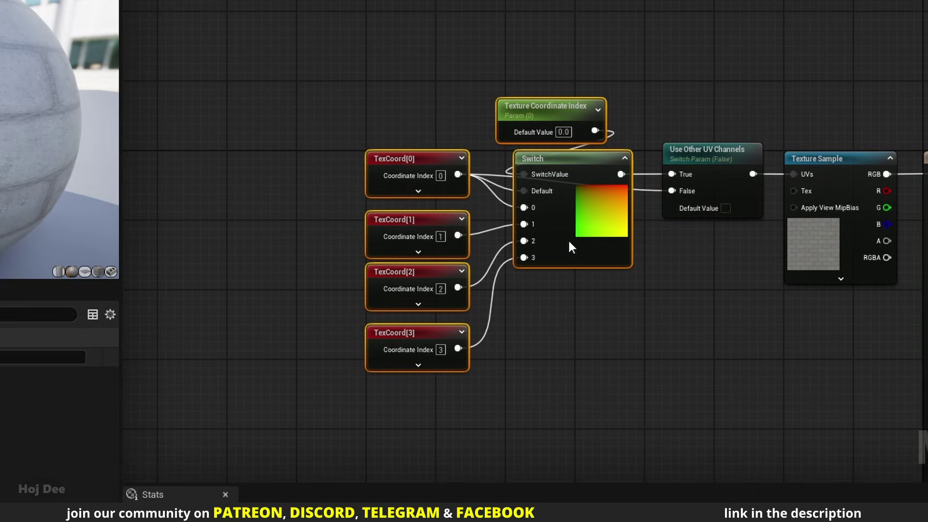
{"action": "left_click", "coordinate": [686, 265]}
{"action": "scroll", "coordinate": [720, 244], "scroll_direction": "up", "scroll_amount": 1}
{"action": "right_click_drag", "start_coordinate": [719, 245], "coordinate": [642, 240]}
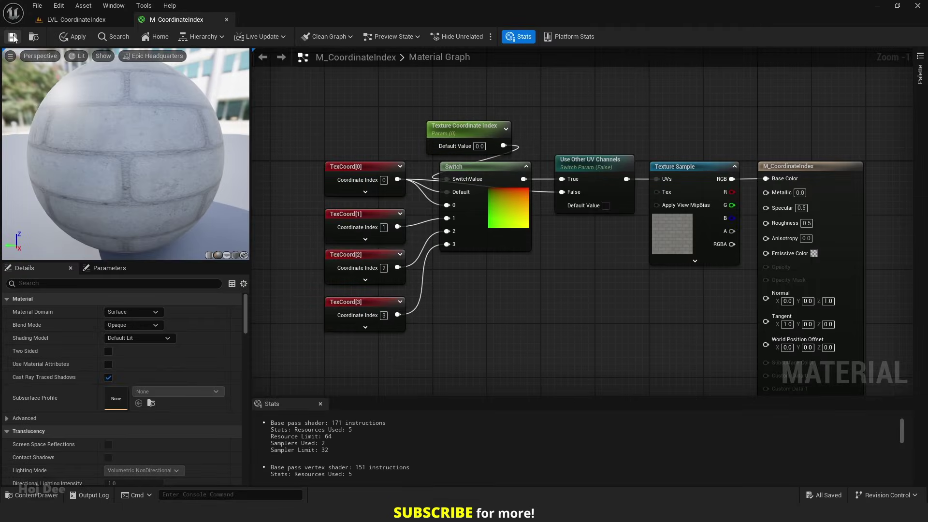
Step: Reopen M_CoordinateIndex_Inst from the level's assets in a floating window, resized so the cube stays in view
{"action": "left_click", "coordinate": [72, 19]}
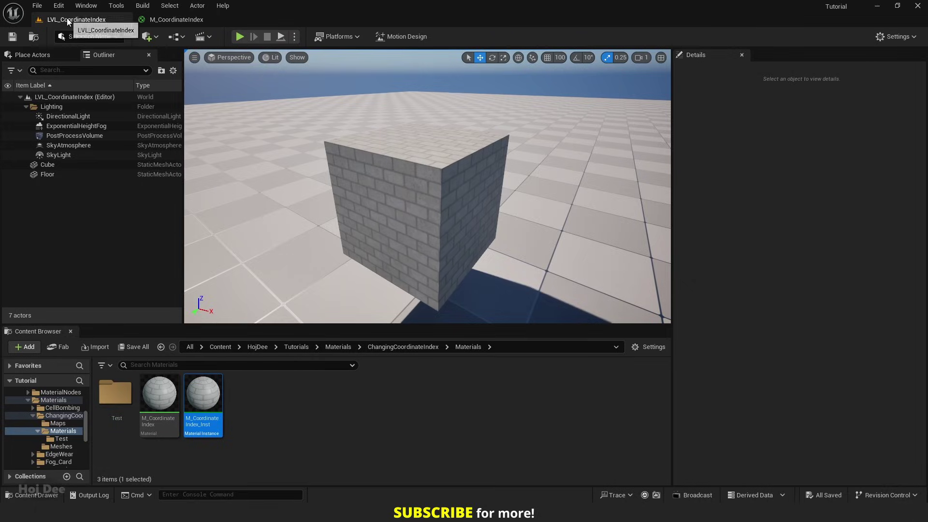
{"action": "double_click", "coordinate": [202, 389]}
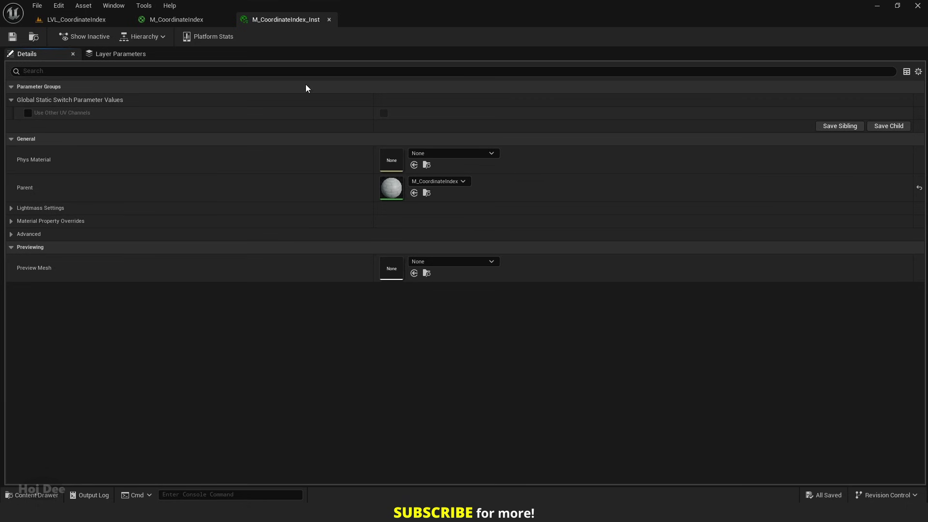
{"action": "left_click_drag", "start_coordinate": [284, 21], "coordinate": [495, 80]}
{"action": "left_click", "coordinate": [73, 20]}
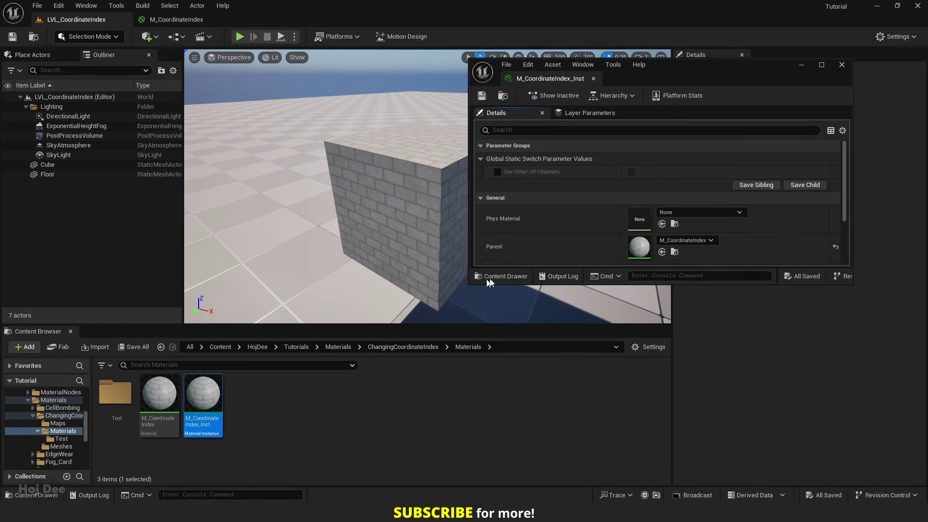
{"action": "left_click_drag", "start_coordinate": [467, 285], "coordinate": [567, 371]}
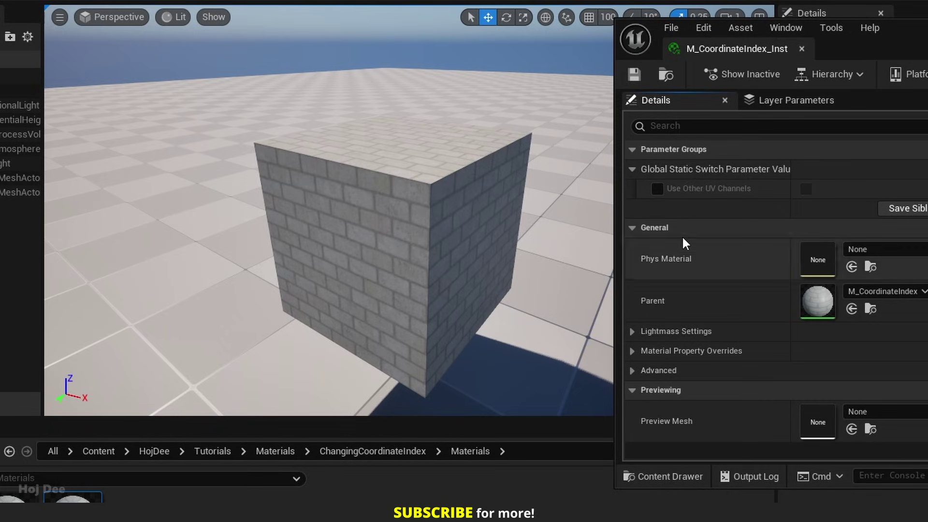
Step: Enable the instance's Use Other UV Channels override, then turn its value on and back off
{"action": "left_click", "coordinate": [656, 188]}
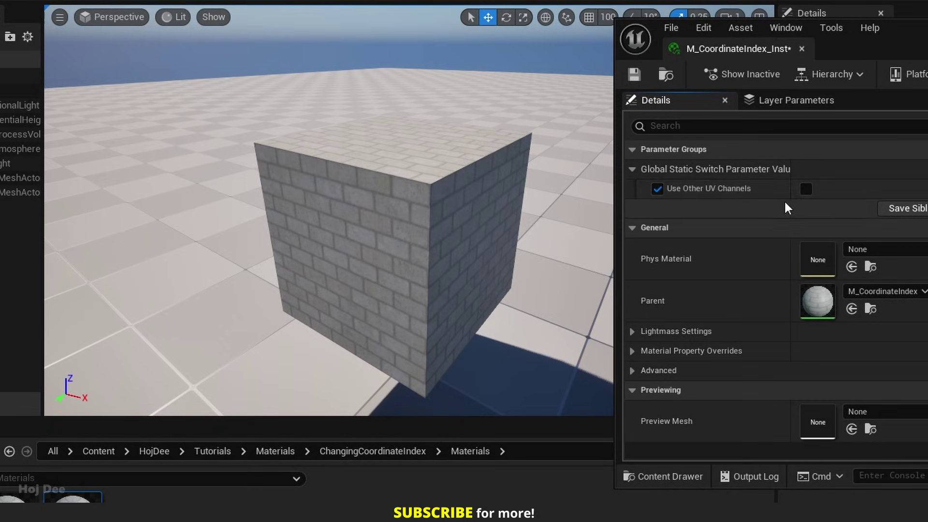
{"action": "left_click", "coordinate": [805, 188]}
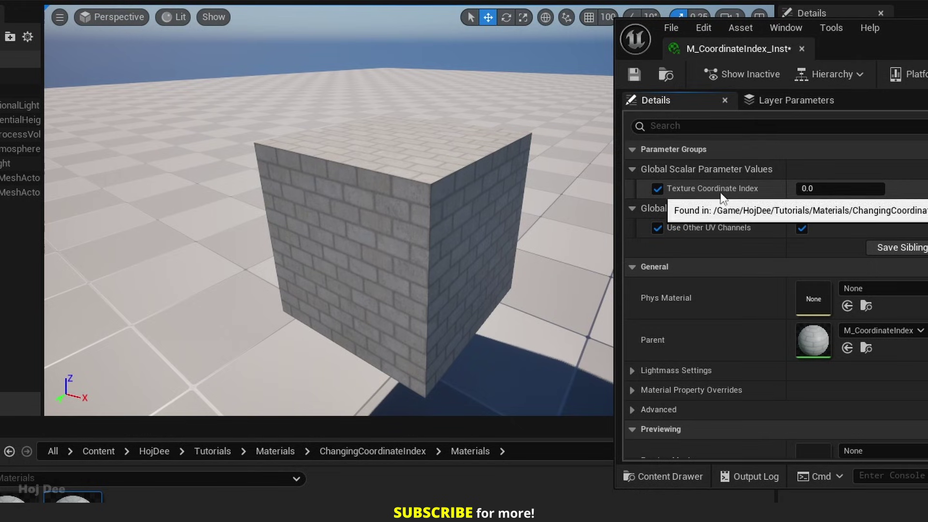
{"action": "left_click", "coordinate": [800, 228]}
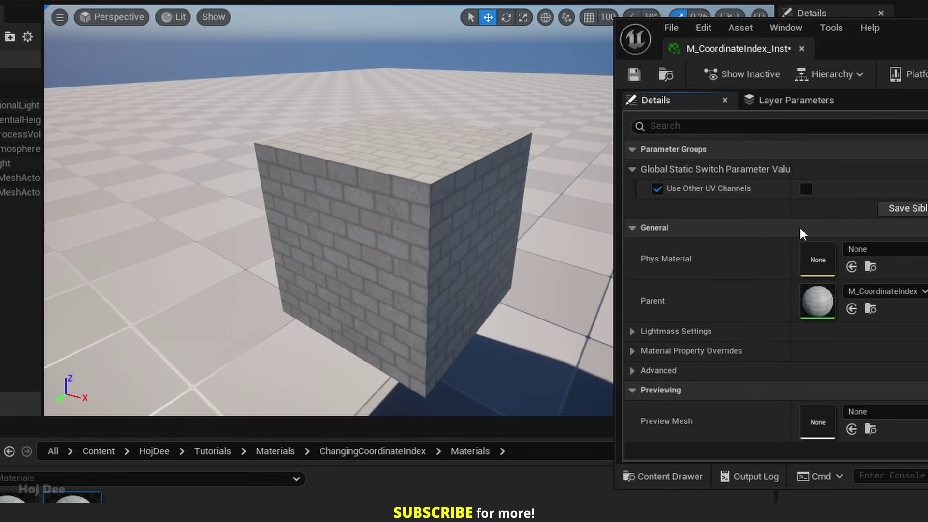
Step: Turn on Use Other UV Channels in the instance, then maximize its editor and widen the preview area to show the shader statistics
{"action": "left_click", "coordinate": [801, 189]}
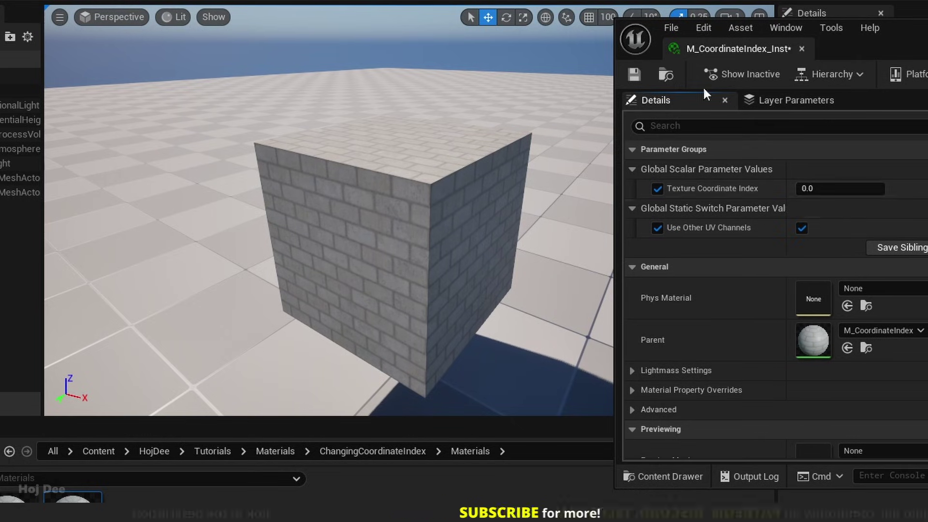
{"action": "double_click", "coordinate": [897, 28]}
{"action": "left_click_drag", "start_coordinate": [5, 143], "coordinate": [278, 157]}
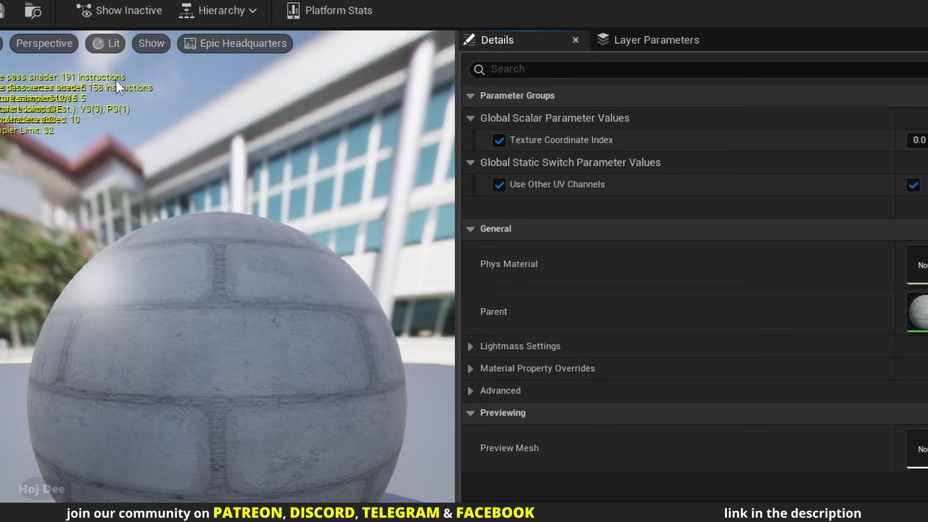
Step: Toggle Use Other UV Channels off and back on to compare the shader instruction counts, then save the instance
{"action": "left_click", "coordinate": [912, 186]}
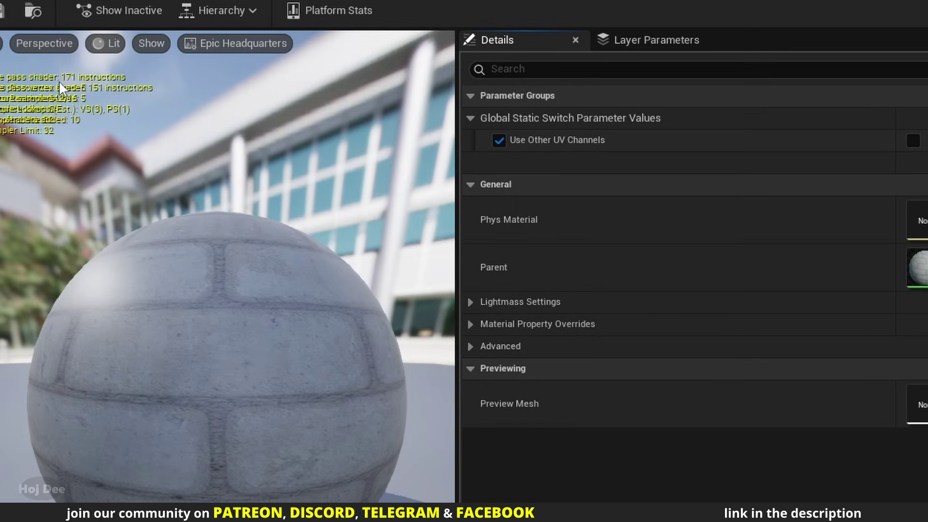
{"action": "left_click", "coordinate": [912, 140]}
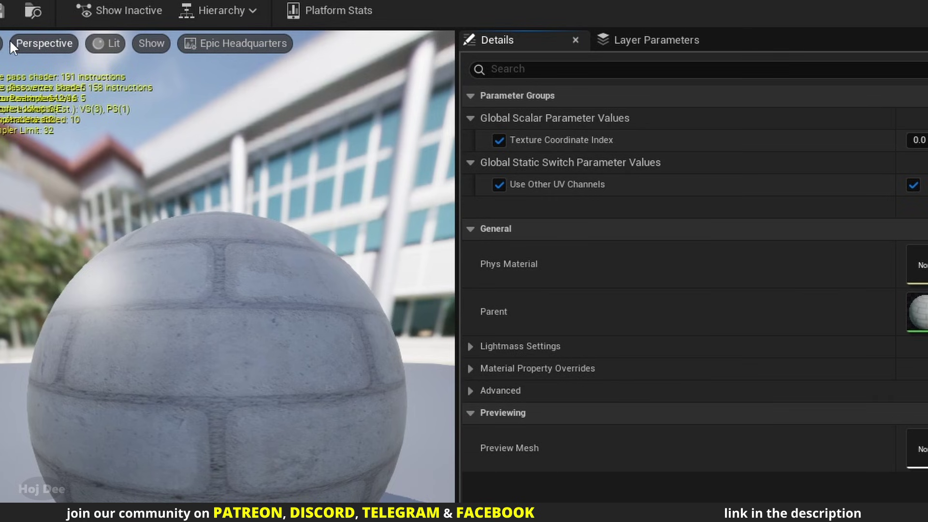
{"action": "left_click", "coordinate": [2, 16]}
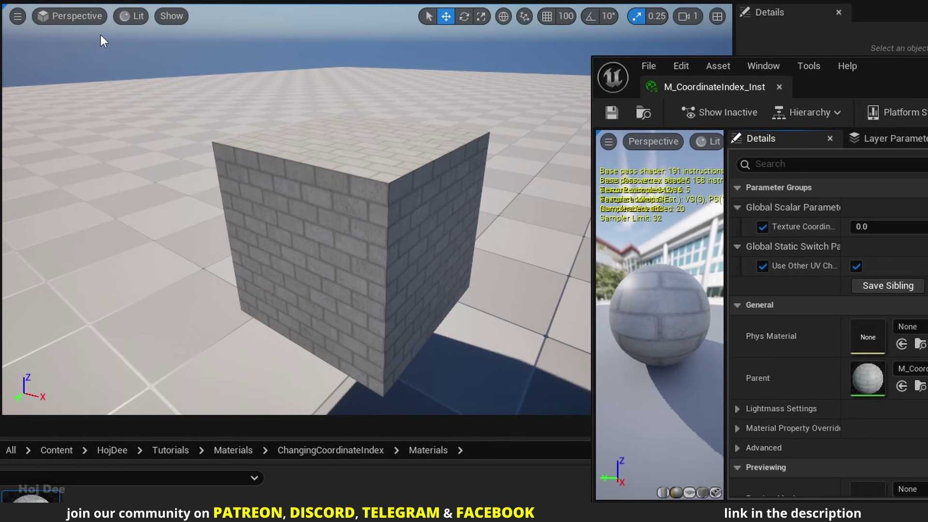
Step: Switch the level viewport from Lit to the Shader Complexity optimization view mode
{"action": "left_click", "coordinate": [124, 16]}
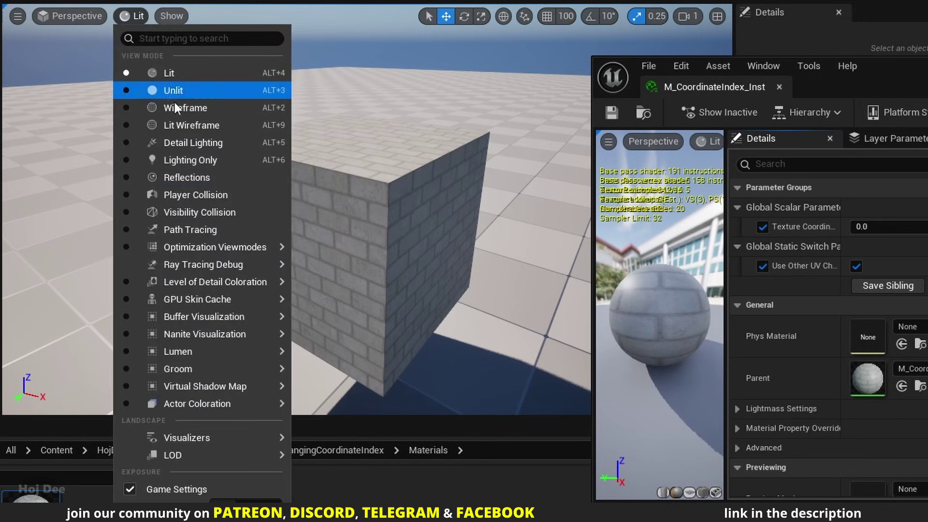
{"action": "mouse_move", "coordinate": [188, 259]}
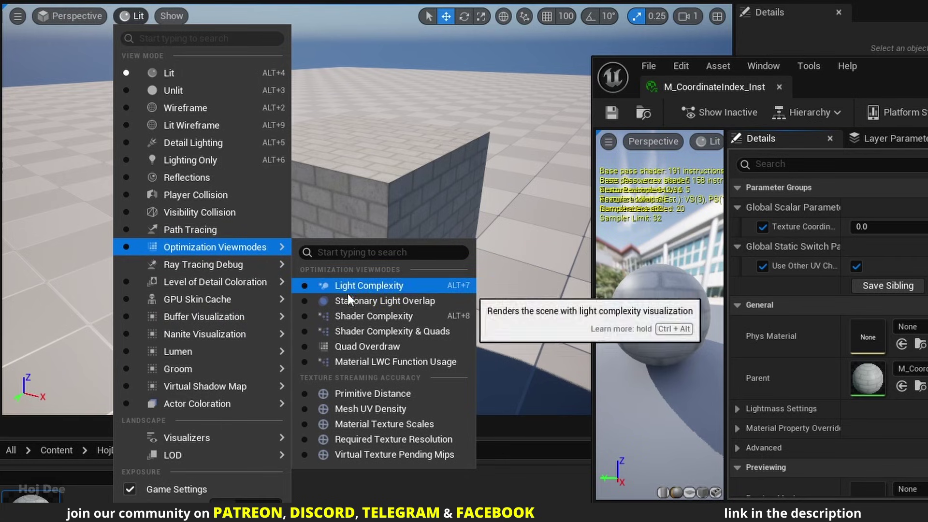
{"action": "left_click", "coordinate": [362, 316]}
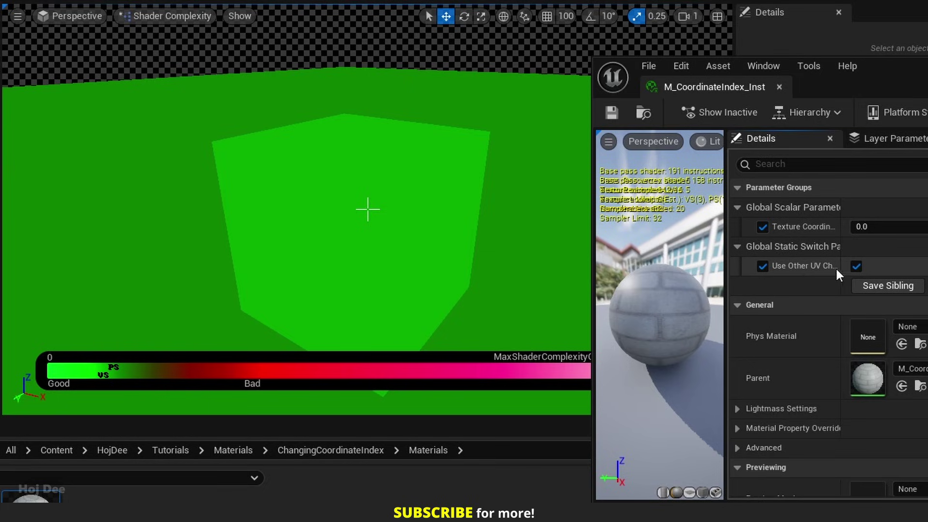
Step: Widen the parameter name column and toggle Use Other UV Channels repeatedly to compare the cube's shader complexity, leaving the switch off
{"action": "left_click", "coordinate": [855, 266]}
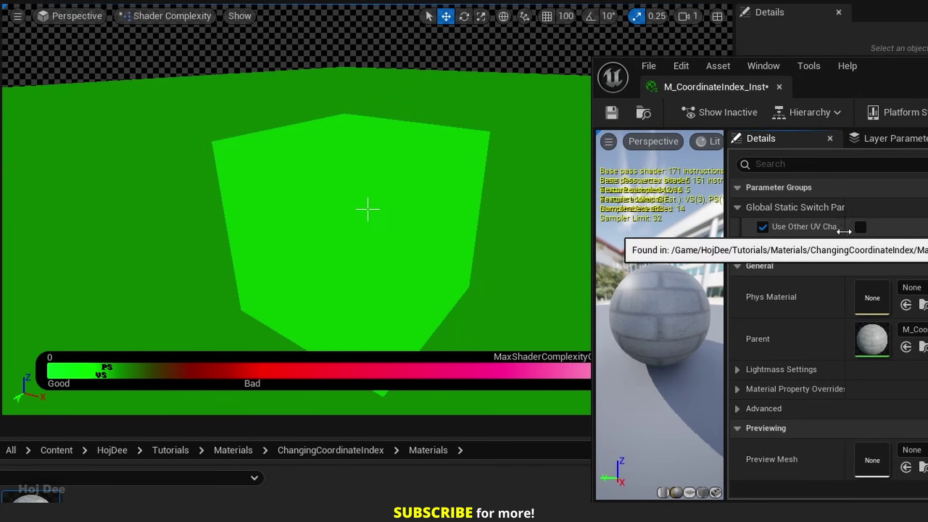
{"action": "left_click_drag", "start_coordinate": [845, 233], "coordinate": [883, 233]}
{"action": "left_click", "coordinate": [897, 227]}
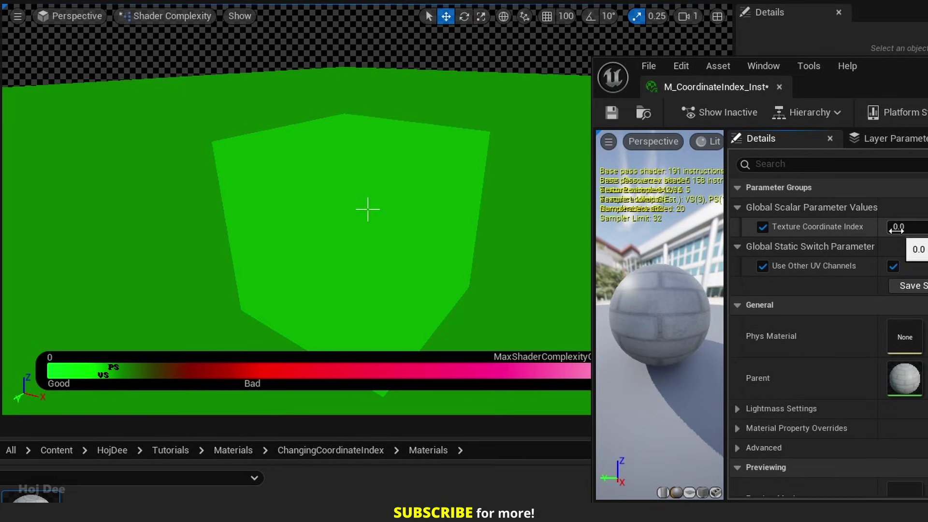
{"action": "left_click", "coordinate": [892, 266]}
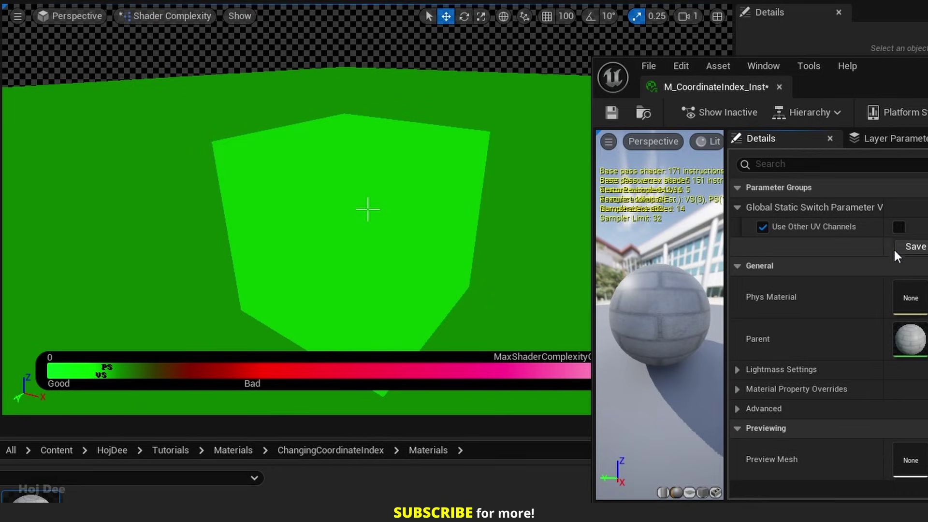
{"action": "left_click", "coordinate": [897, 227]}
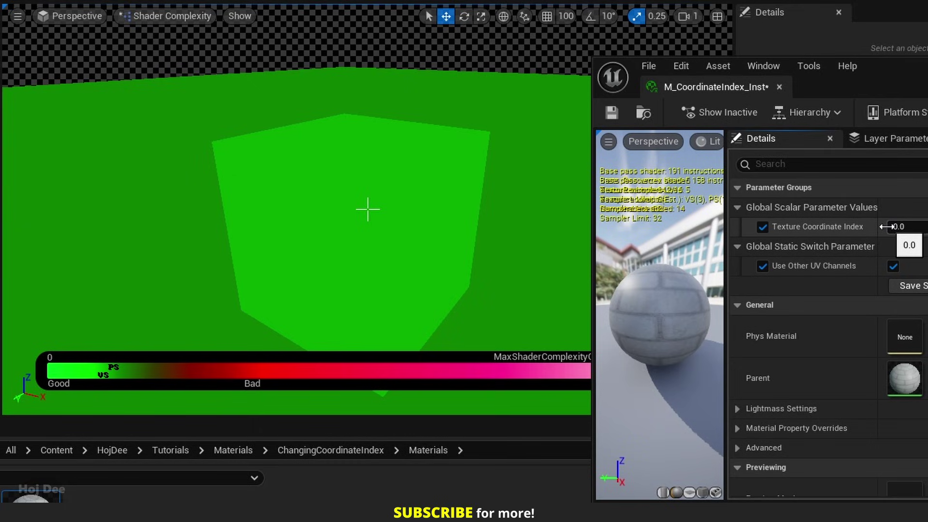
{"action": "left_click", "coordinate": [893, 266]}
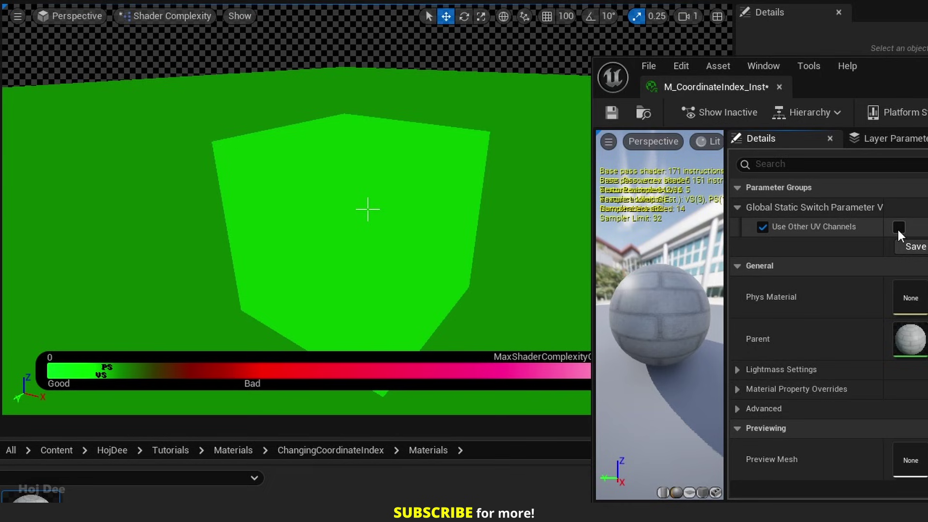
{"action": "left_click", "coordinate": [898, 228]}
{"action": "left_click", "coordinate": [896, 266]}
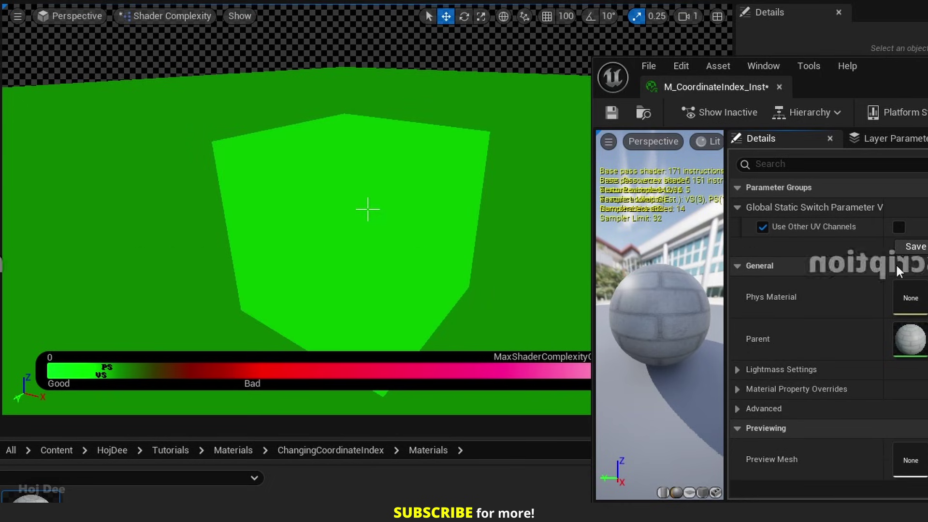